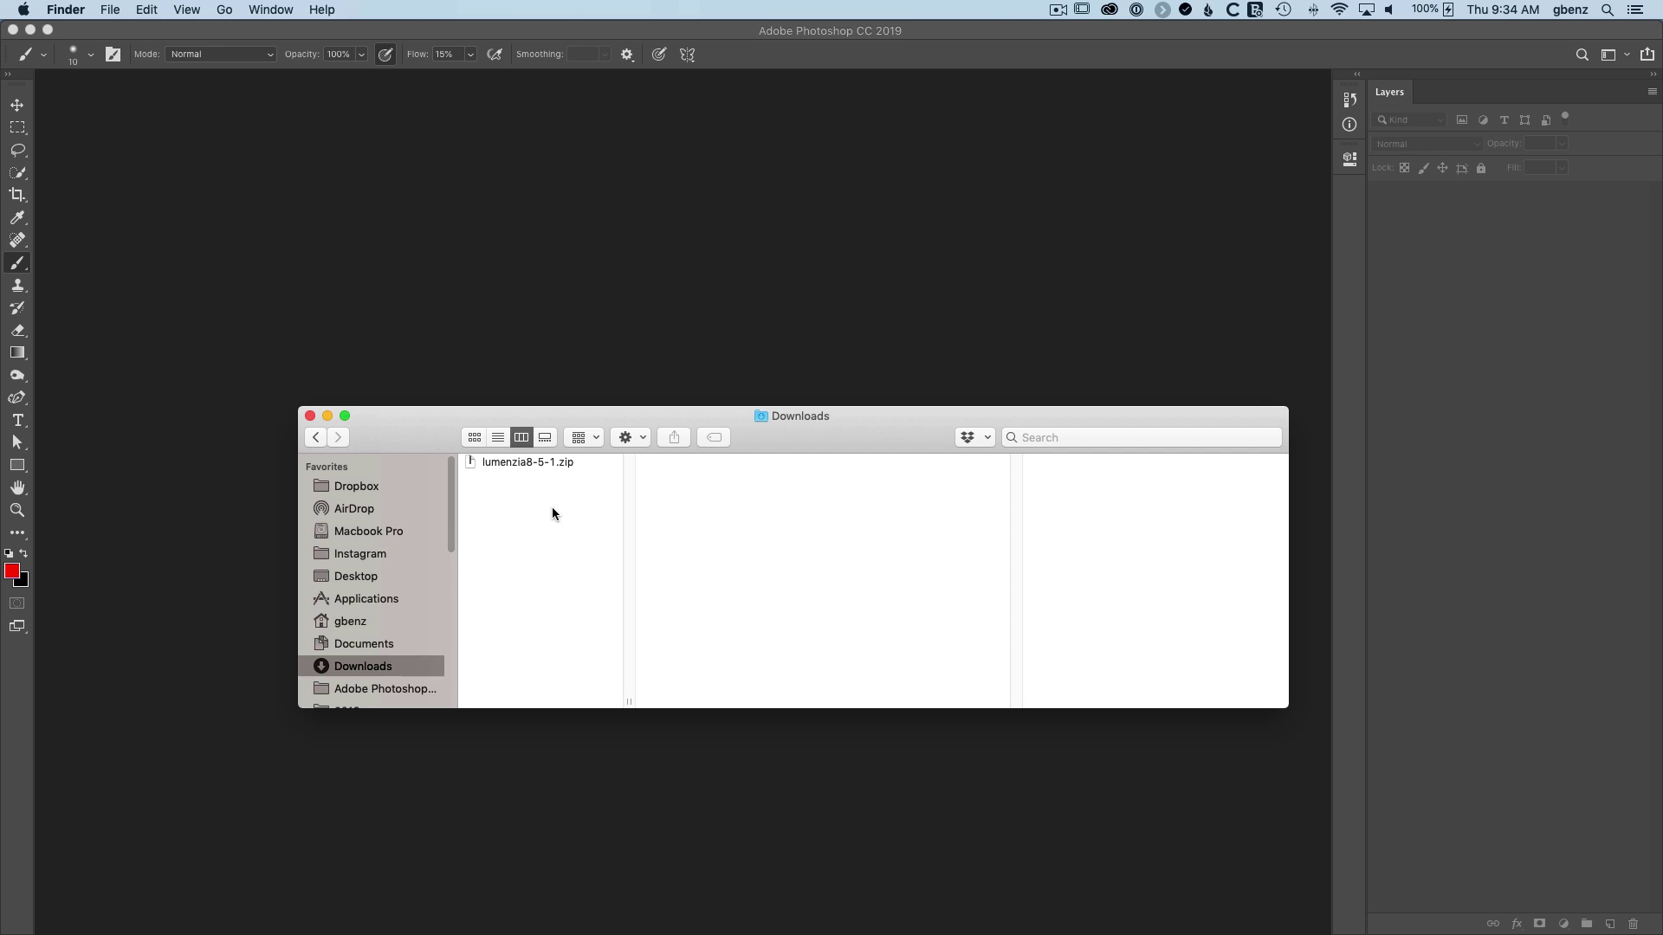
- Unzip lumenzia8-5-1.zip and widen the Finder column so full file names show
{"action": "right_click", "coordinate": [514, 464]}
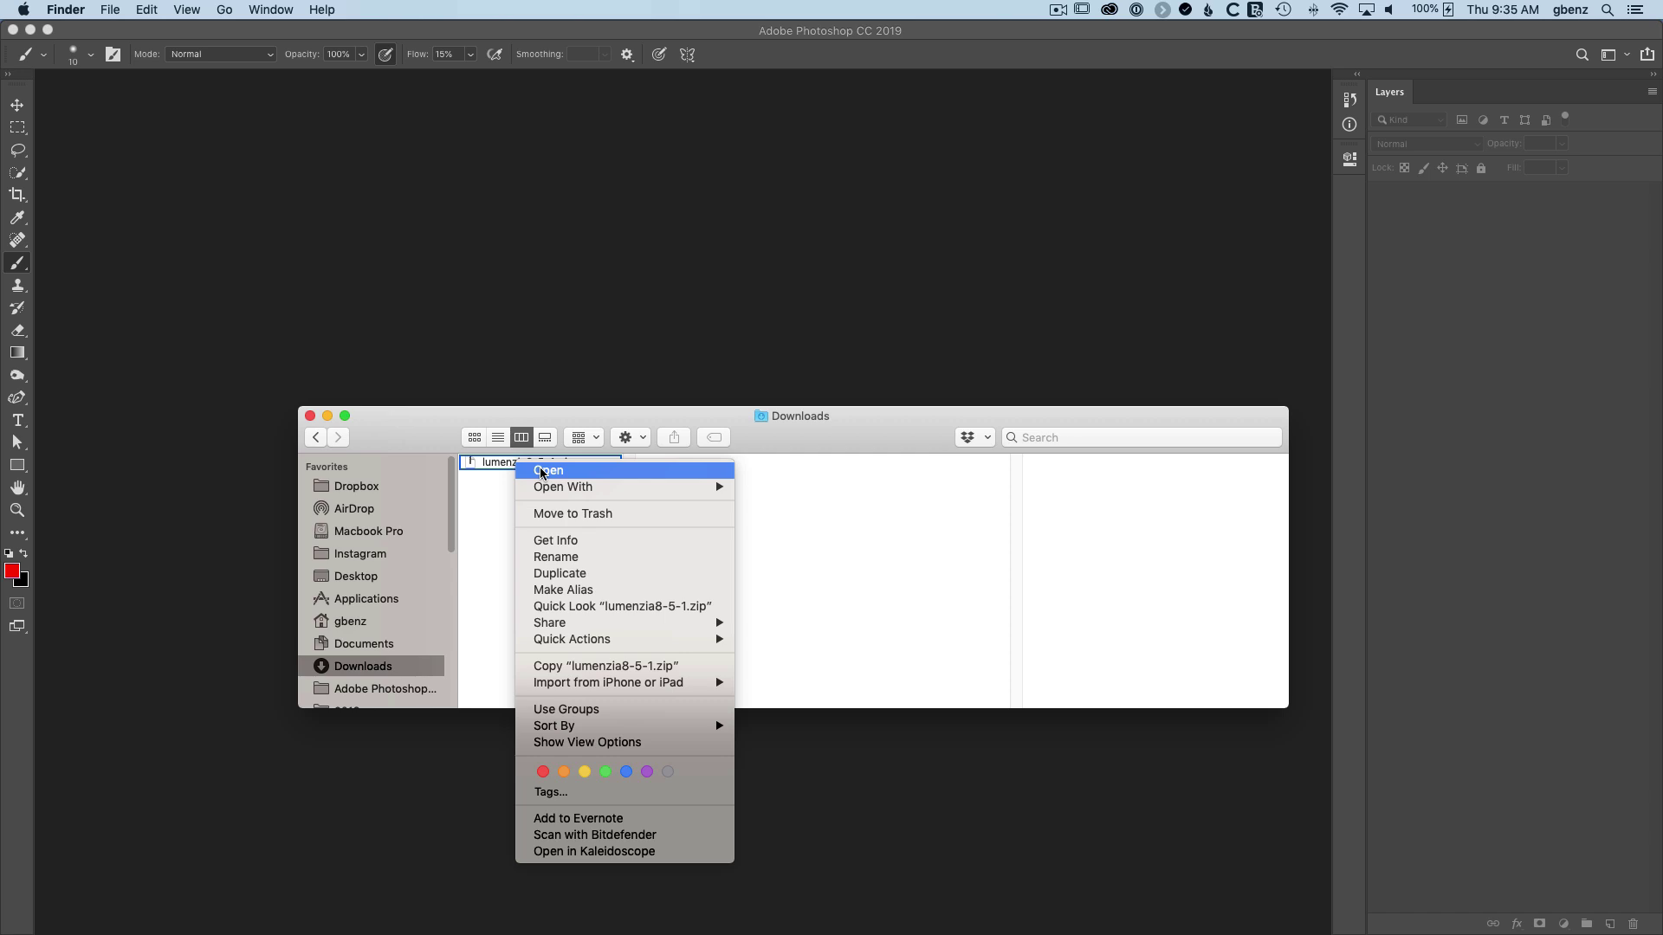
{"action": "left_click", "coordinate": [541, 471]}
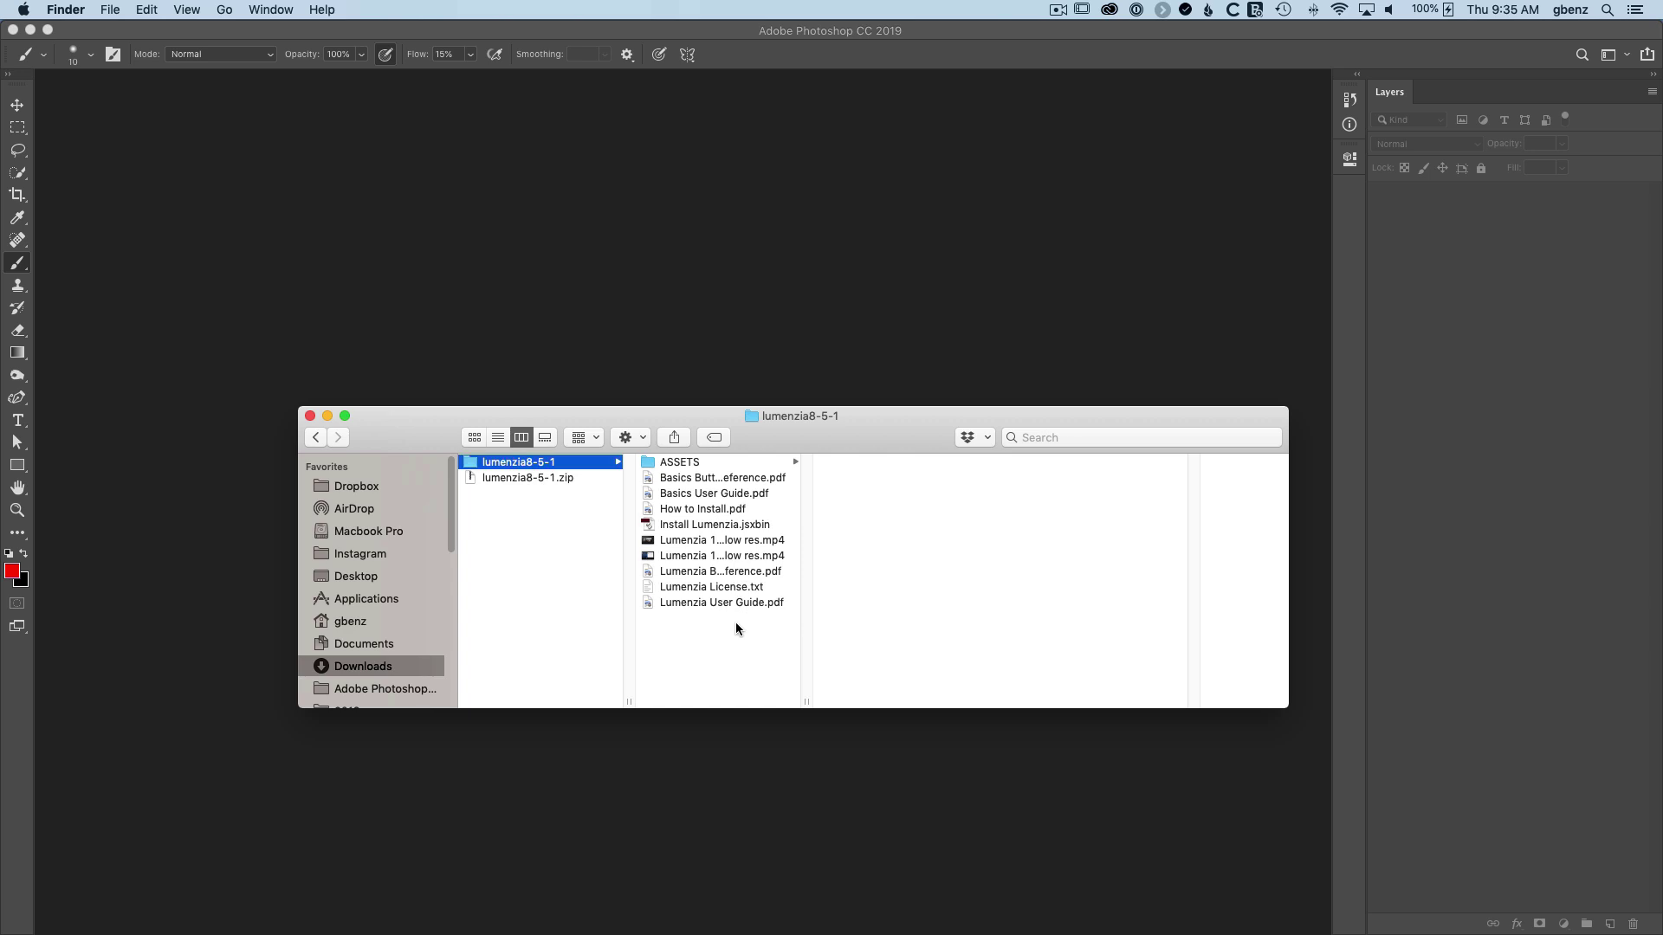
{"action": "left_click_drag", "start_coordinate": [807, 702], "coordinate": [947, 687]}
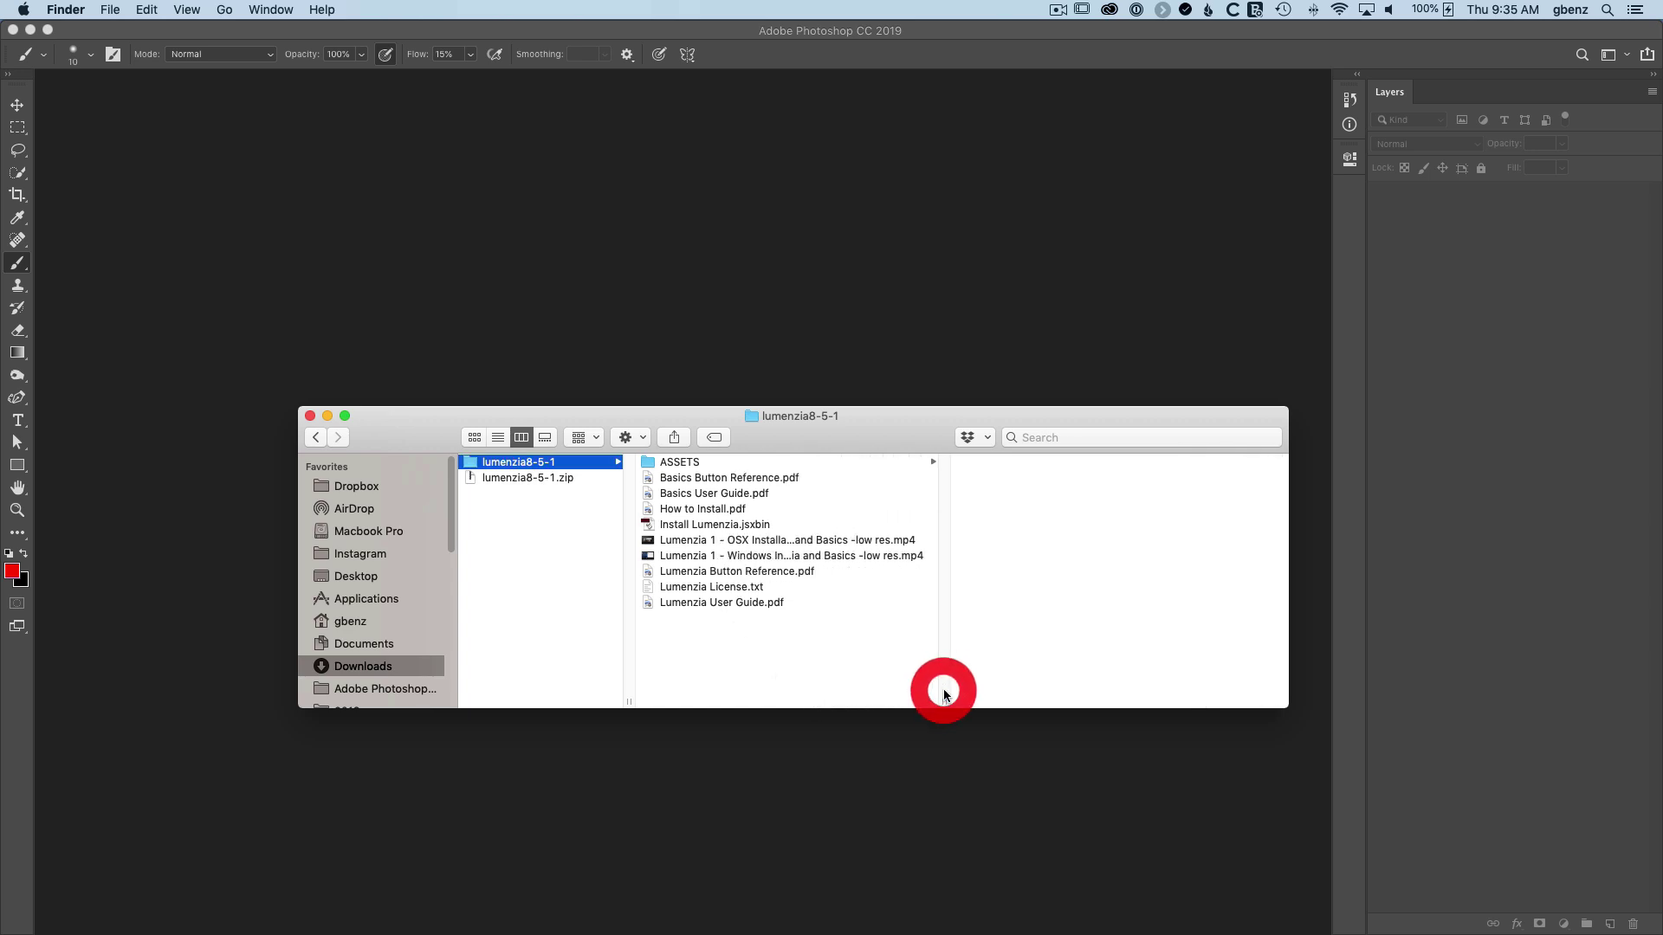
- Look over the PDF guides, OSX and Windows install videos, License.txt and Install Lumenzia.jsxbin
{"action": "left_click", "coordinate": [708, 511]}
{"action": "left_click", "coordinate": [693, 542], "text": "super"}
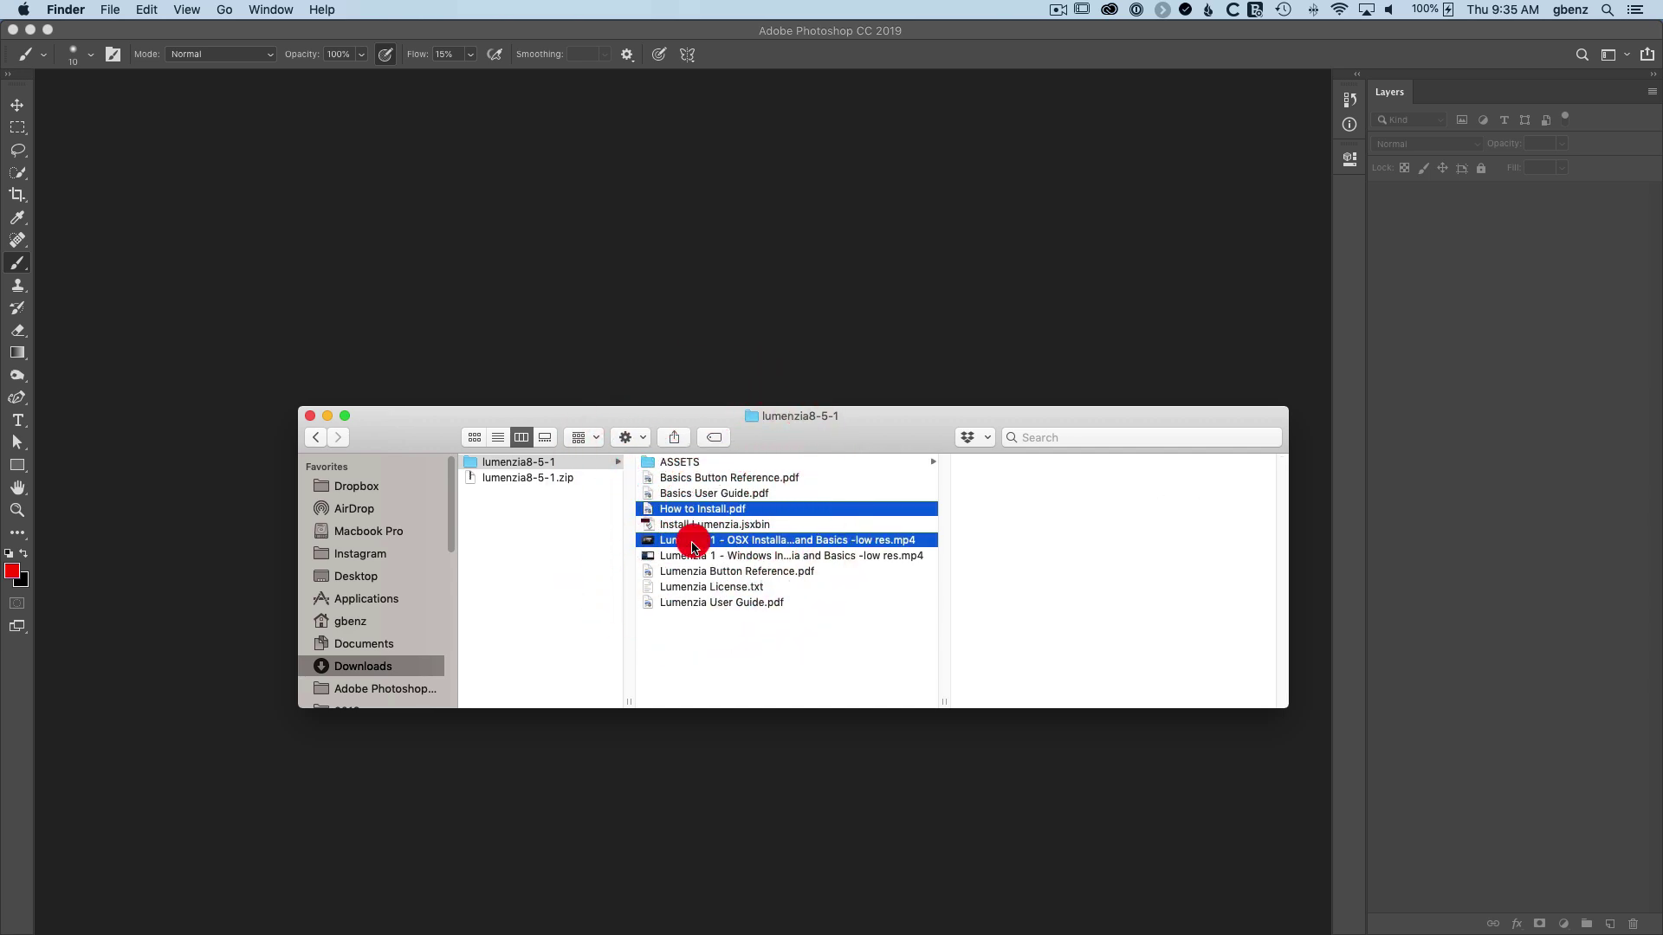
{"action": "left_click", "coordinate": [704, 554], "text": "super"}
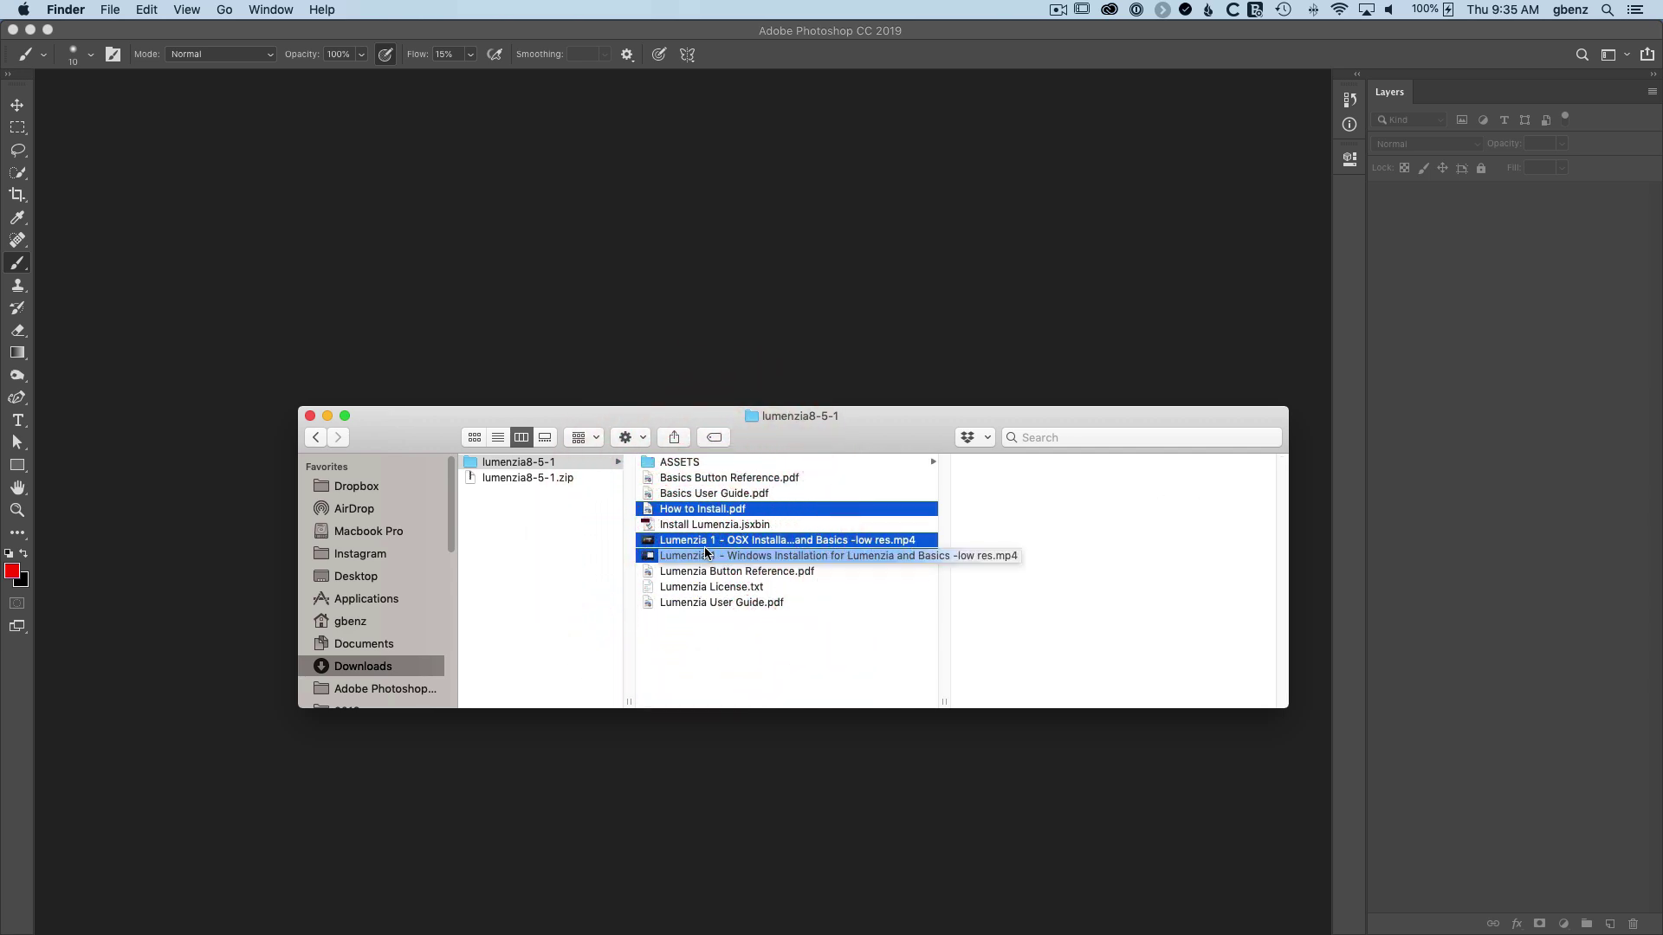
{"action": "left_click", "coordinate": [724, 492]}
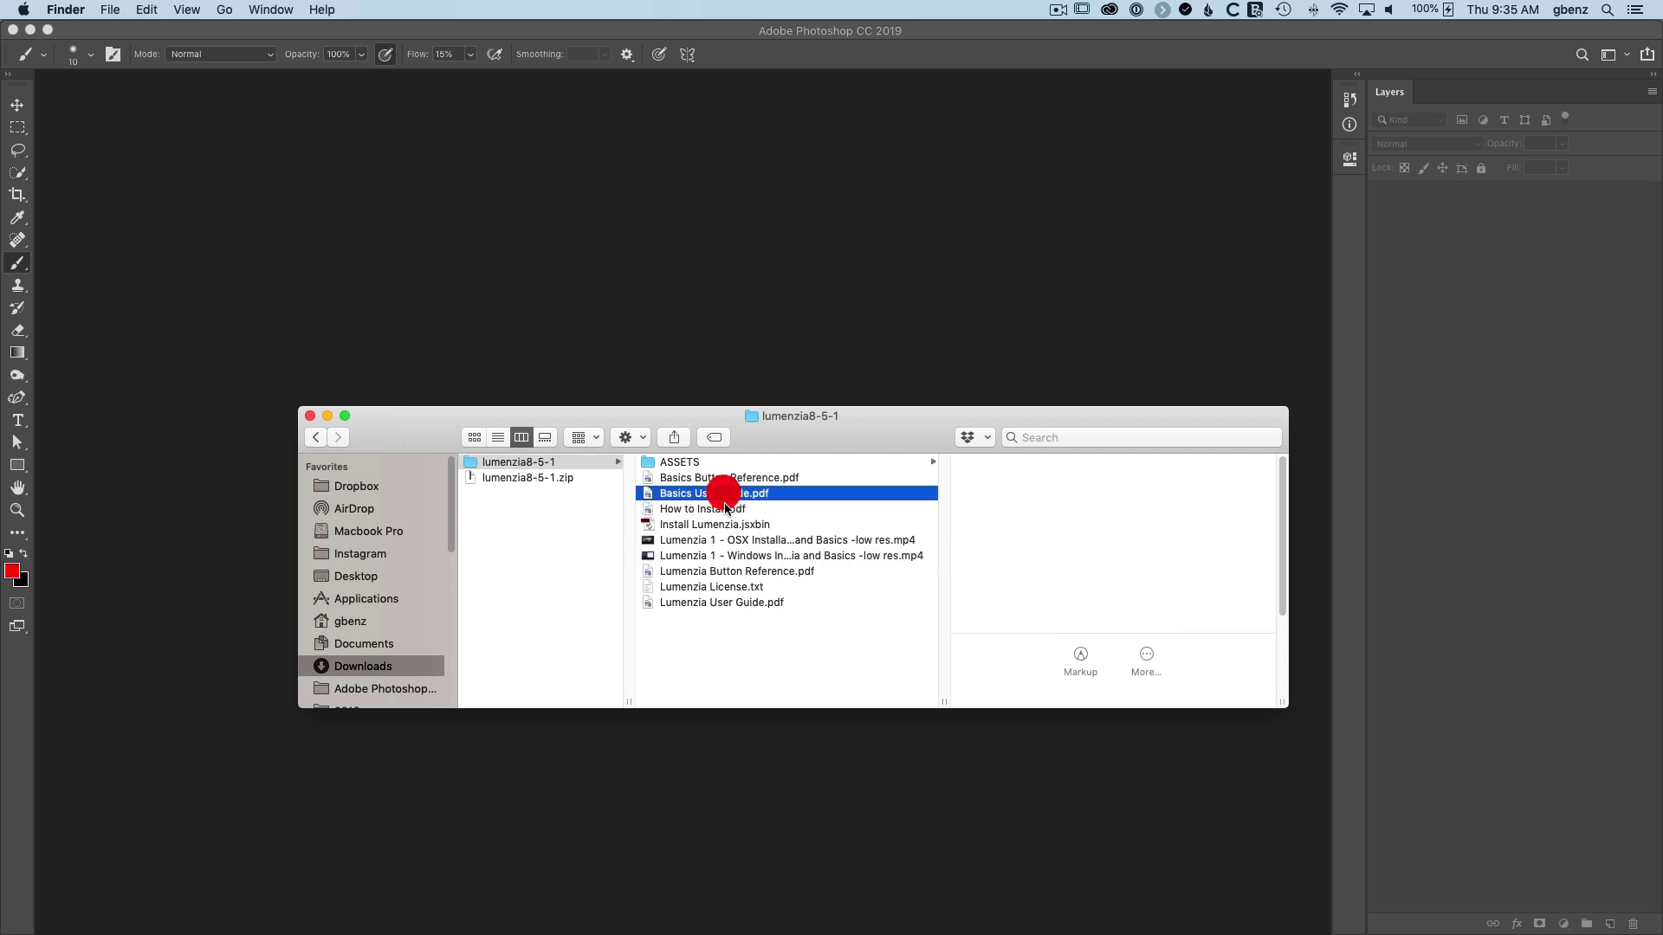
{"action": "left_click", "coordinate": [724, 572], "text": "super"}
{"action": "left_click", "coordinate": [737, 602], "text": "super"}
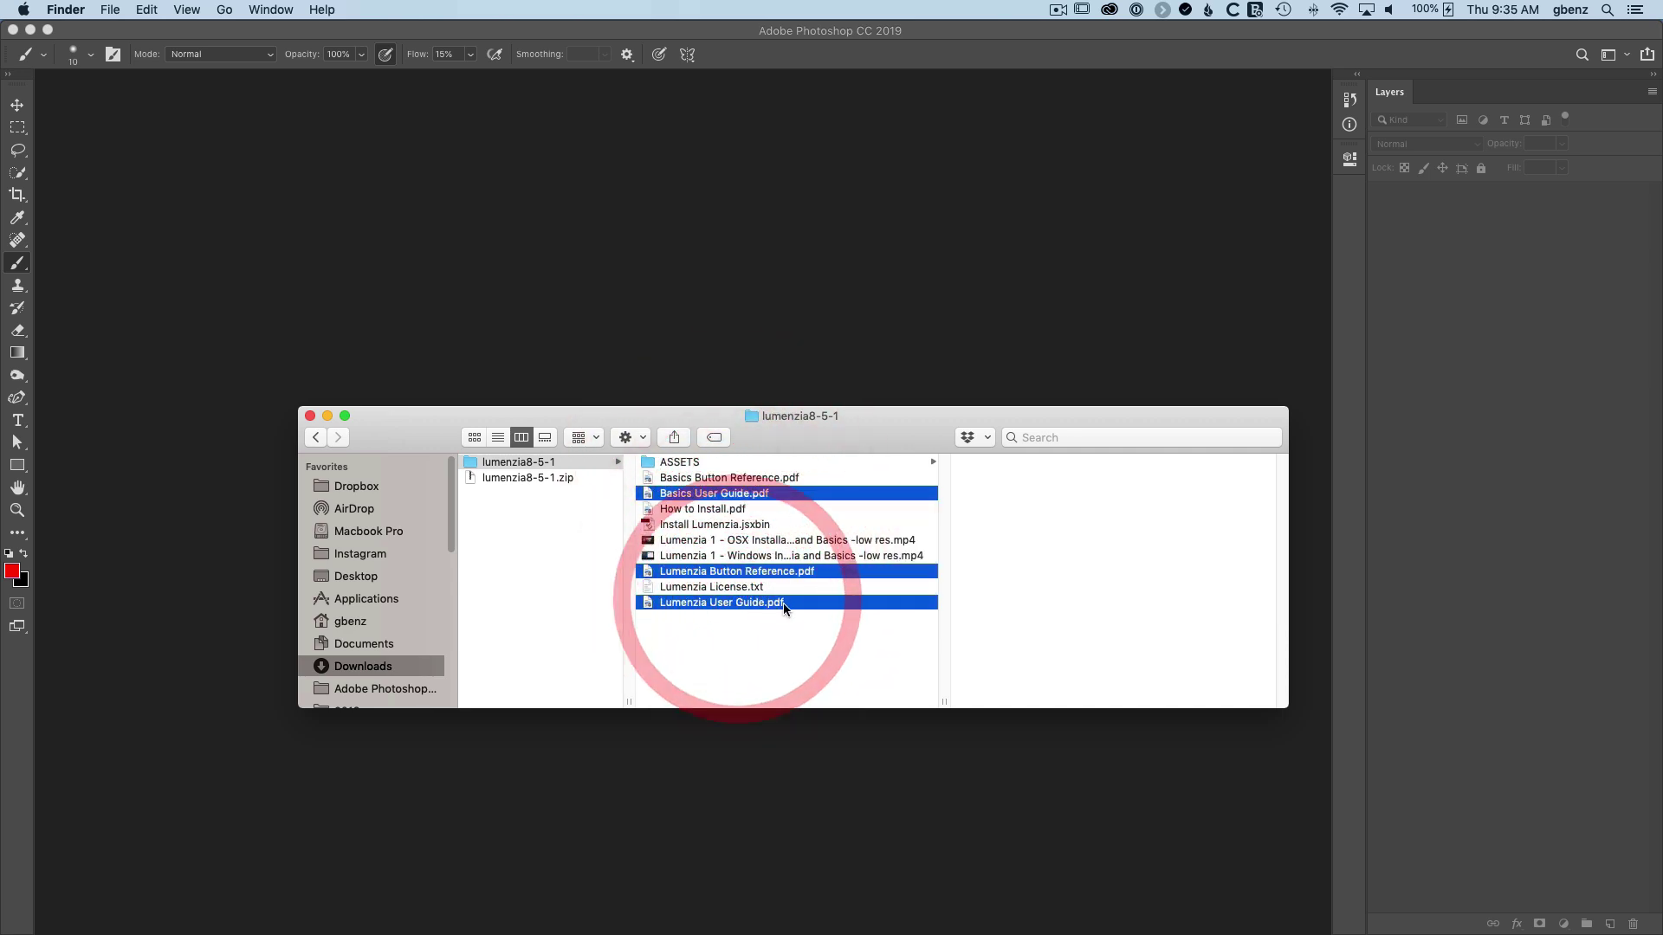
{"action": "left_click", "coordinate": [714, 589]}
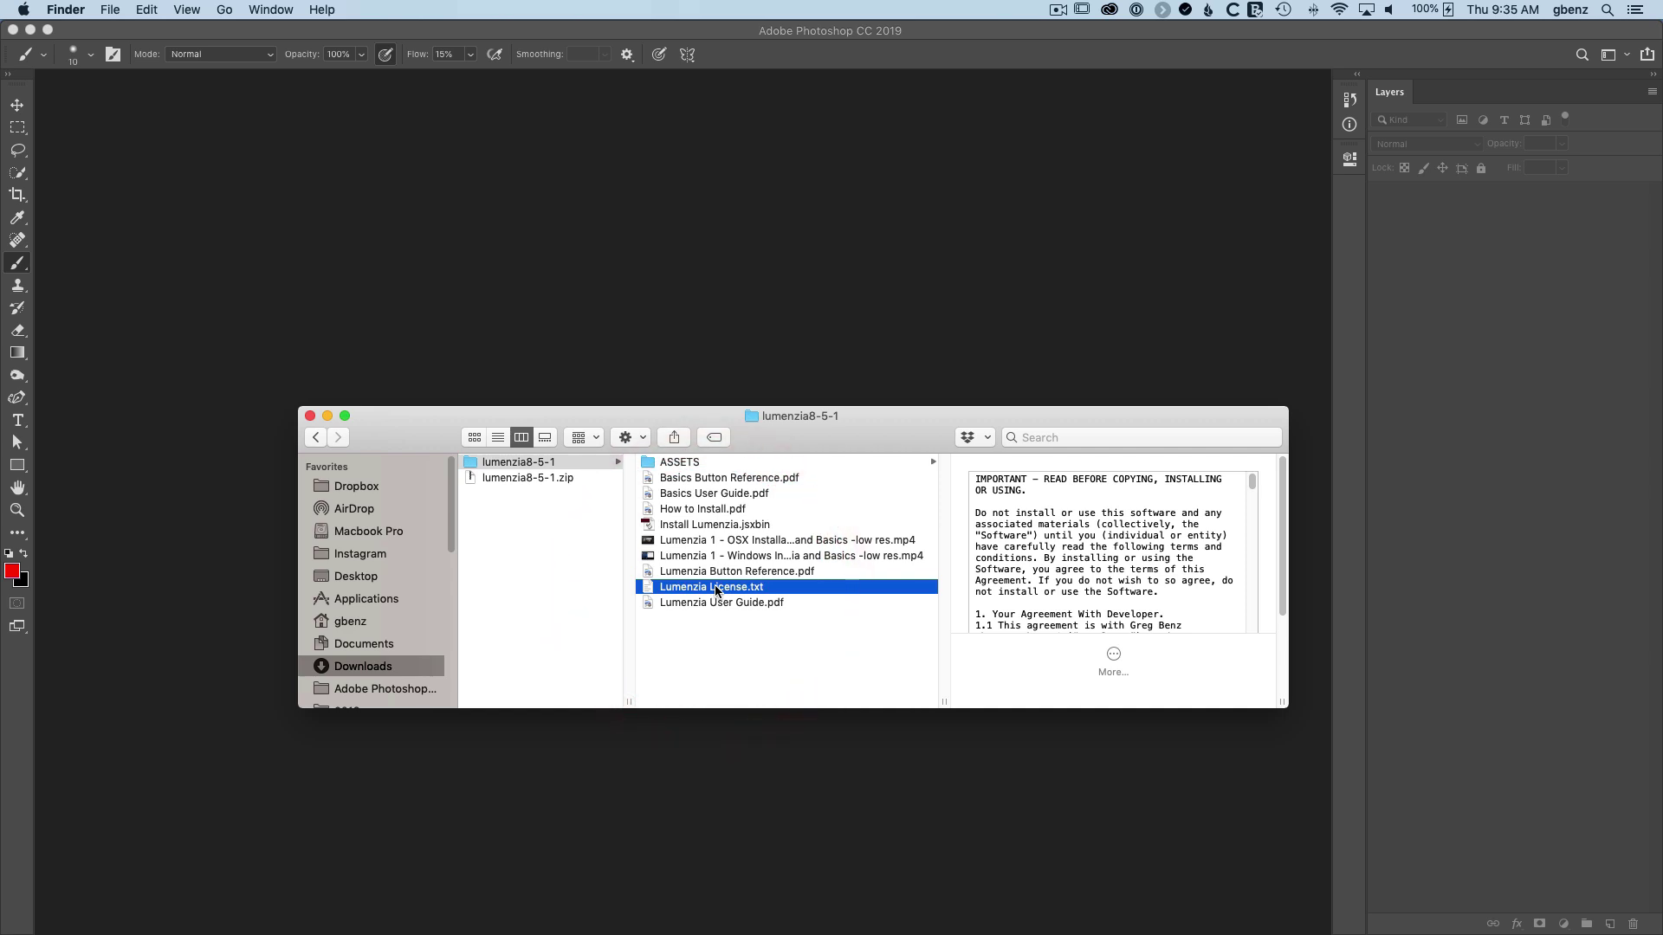
{"action": "left_click", "coordinate": [709, 526]}
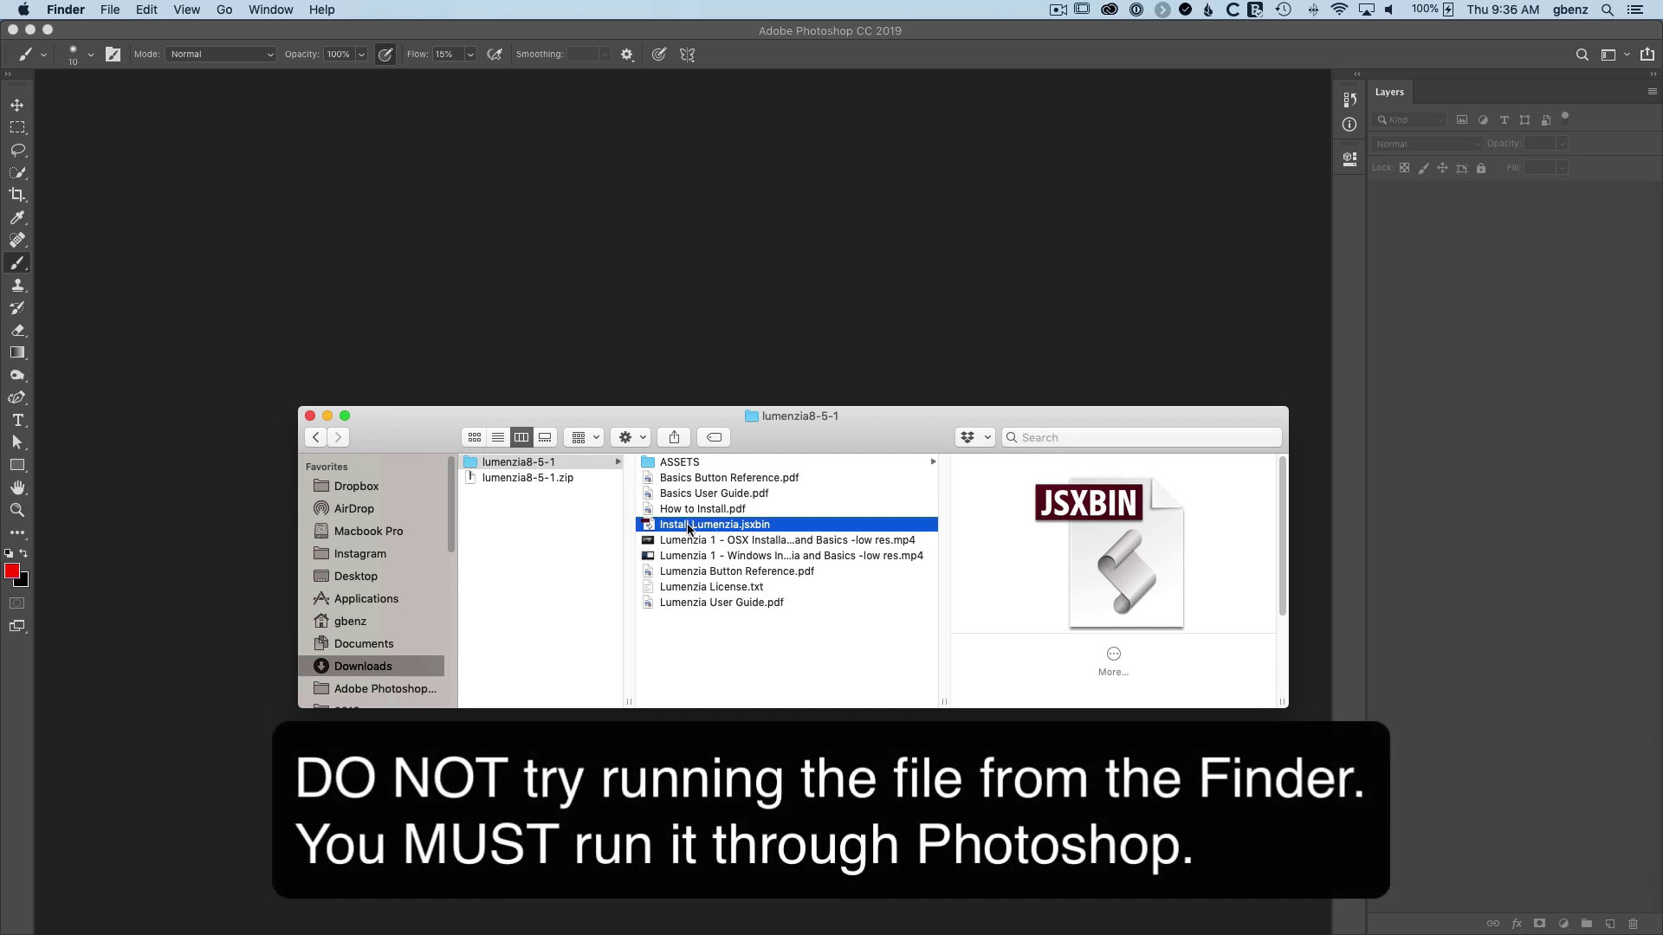
- Run Downloads/lumenzia8-5-1/Install Lumenzia.jsxbin through File > Scripts > Browse in Photoshop
{"action": "left_click", "coordinate": [86, 39]}
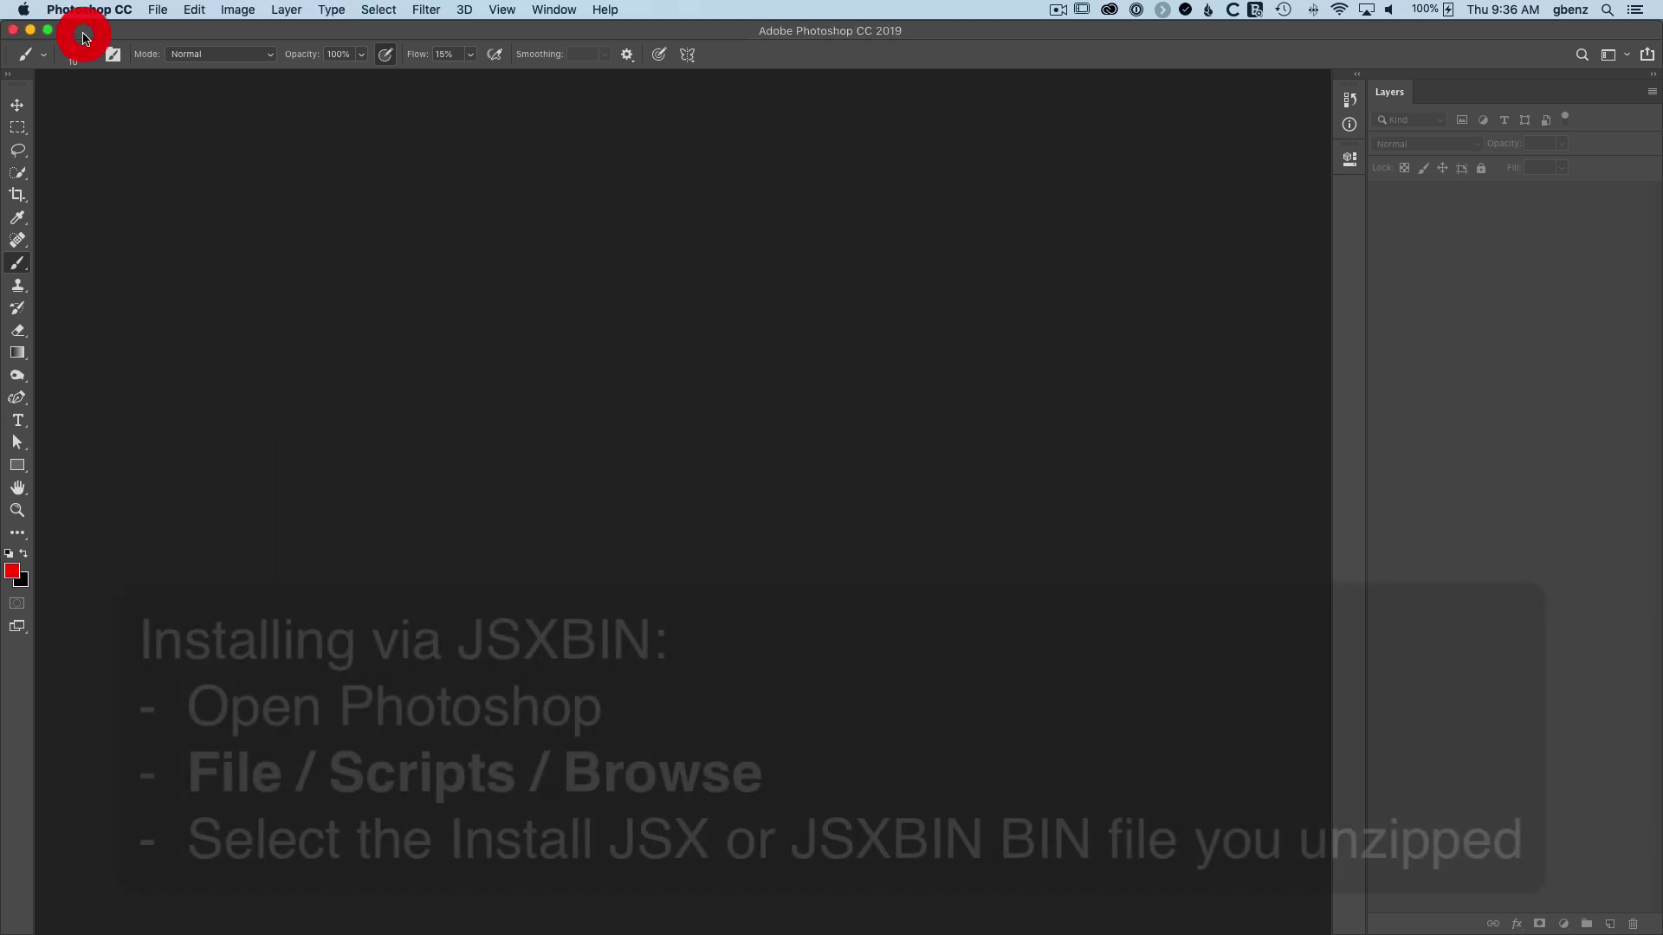
{"action": "left_click", "coordinate": [158, 10]}
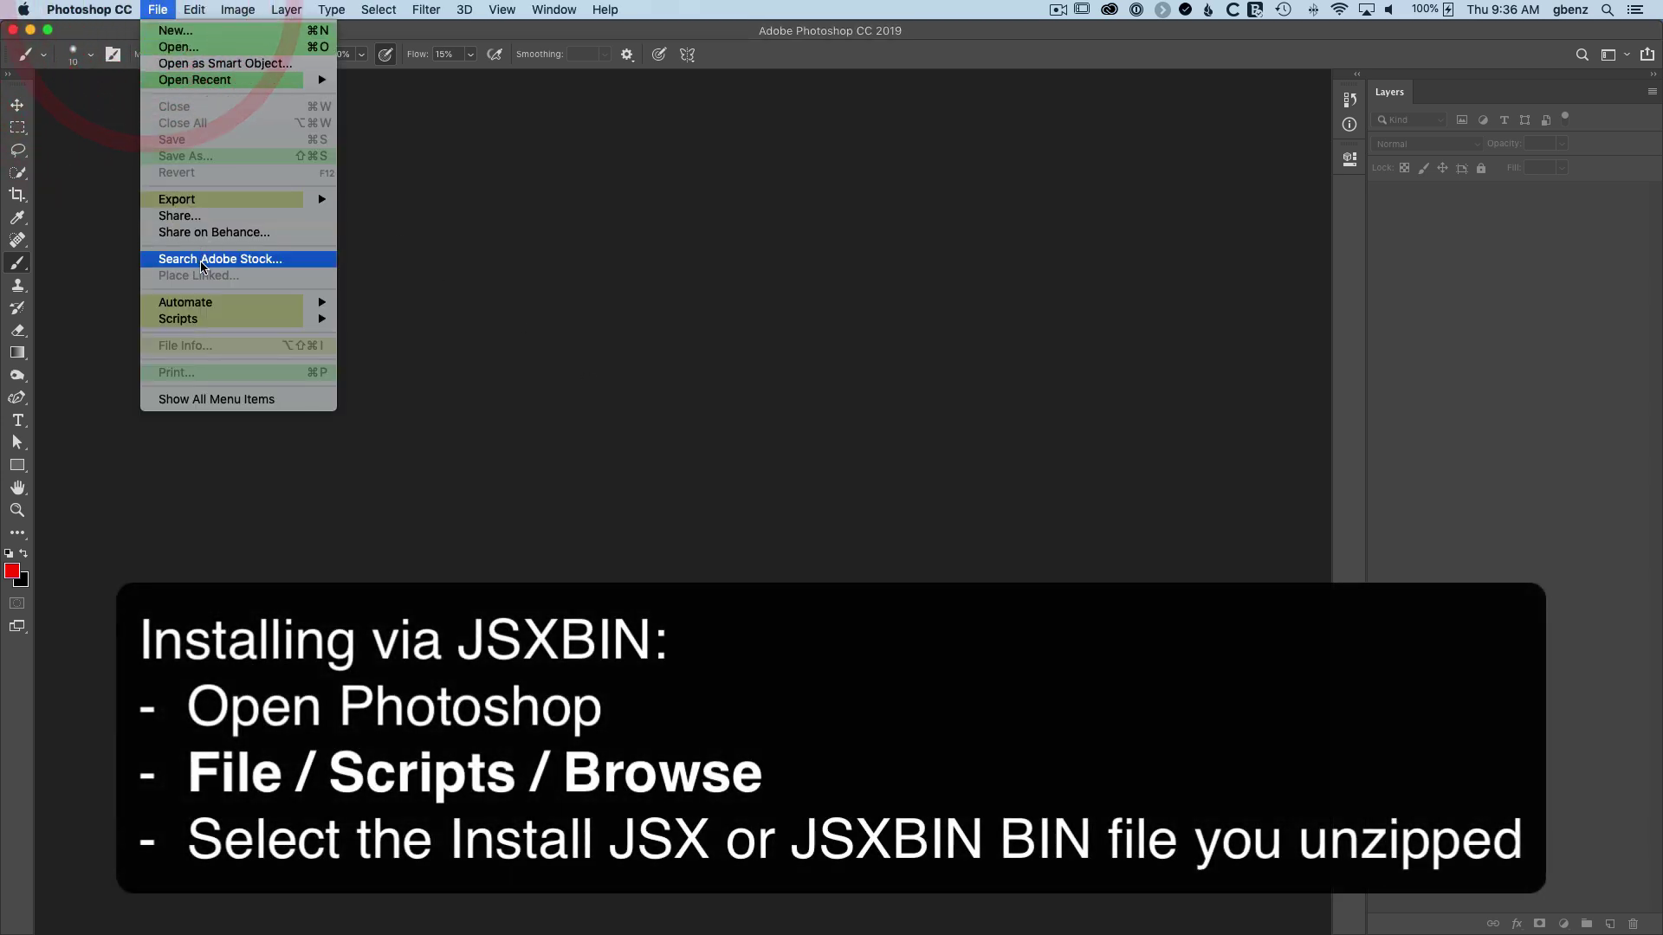
{"action": "mouse_move", "coordinate": [217, 321]}
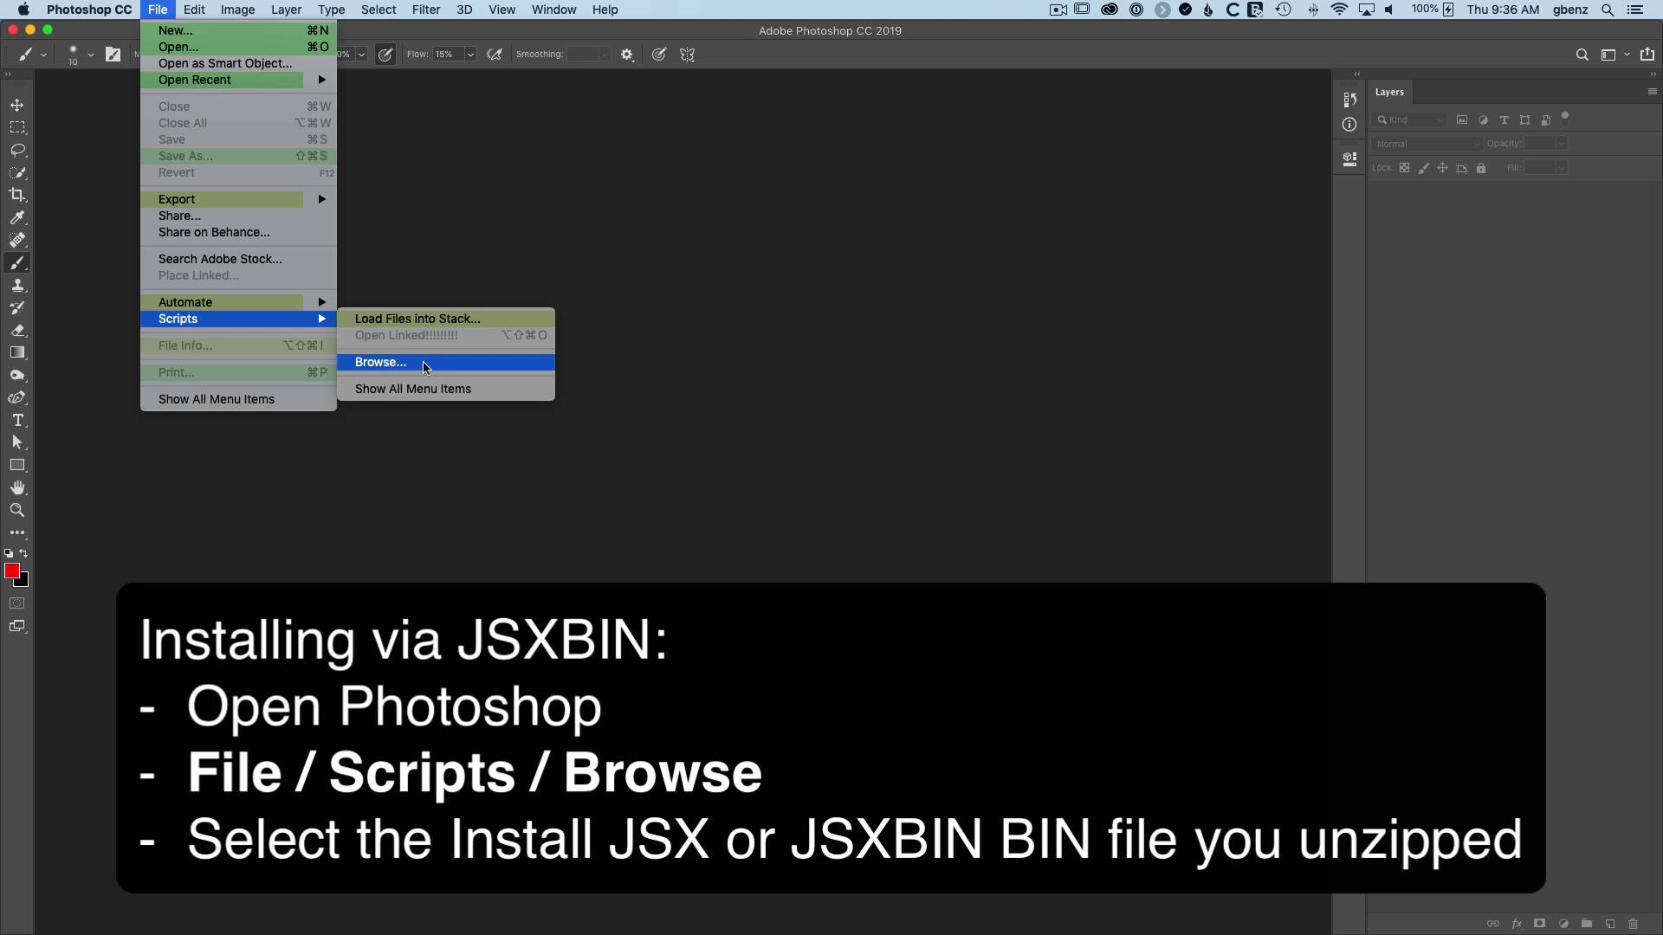
{"action": "left_click", "coordinate": [401, 364]}
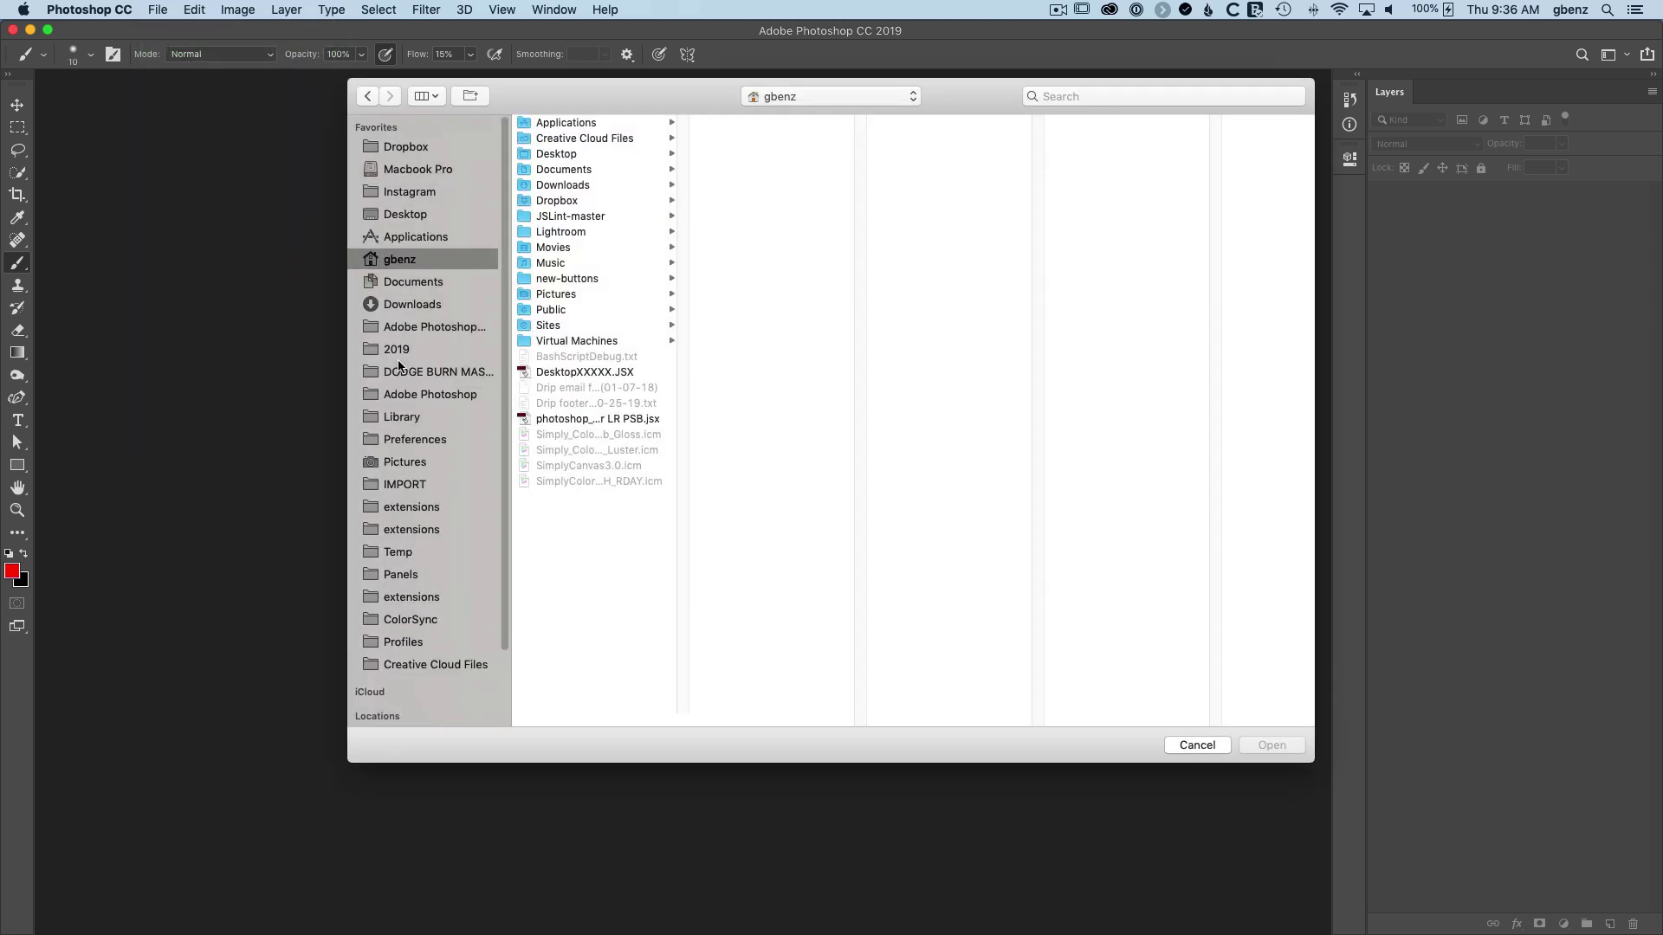
{"action": "left_click", "coordinate": [396, 305]}
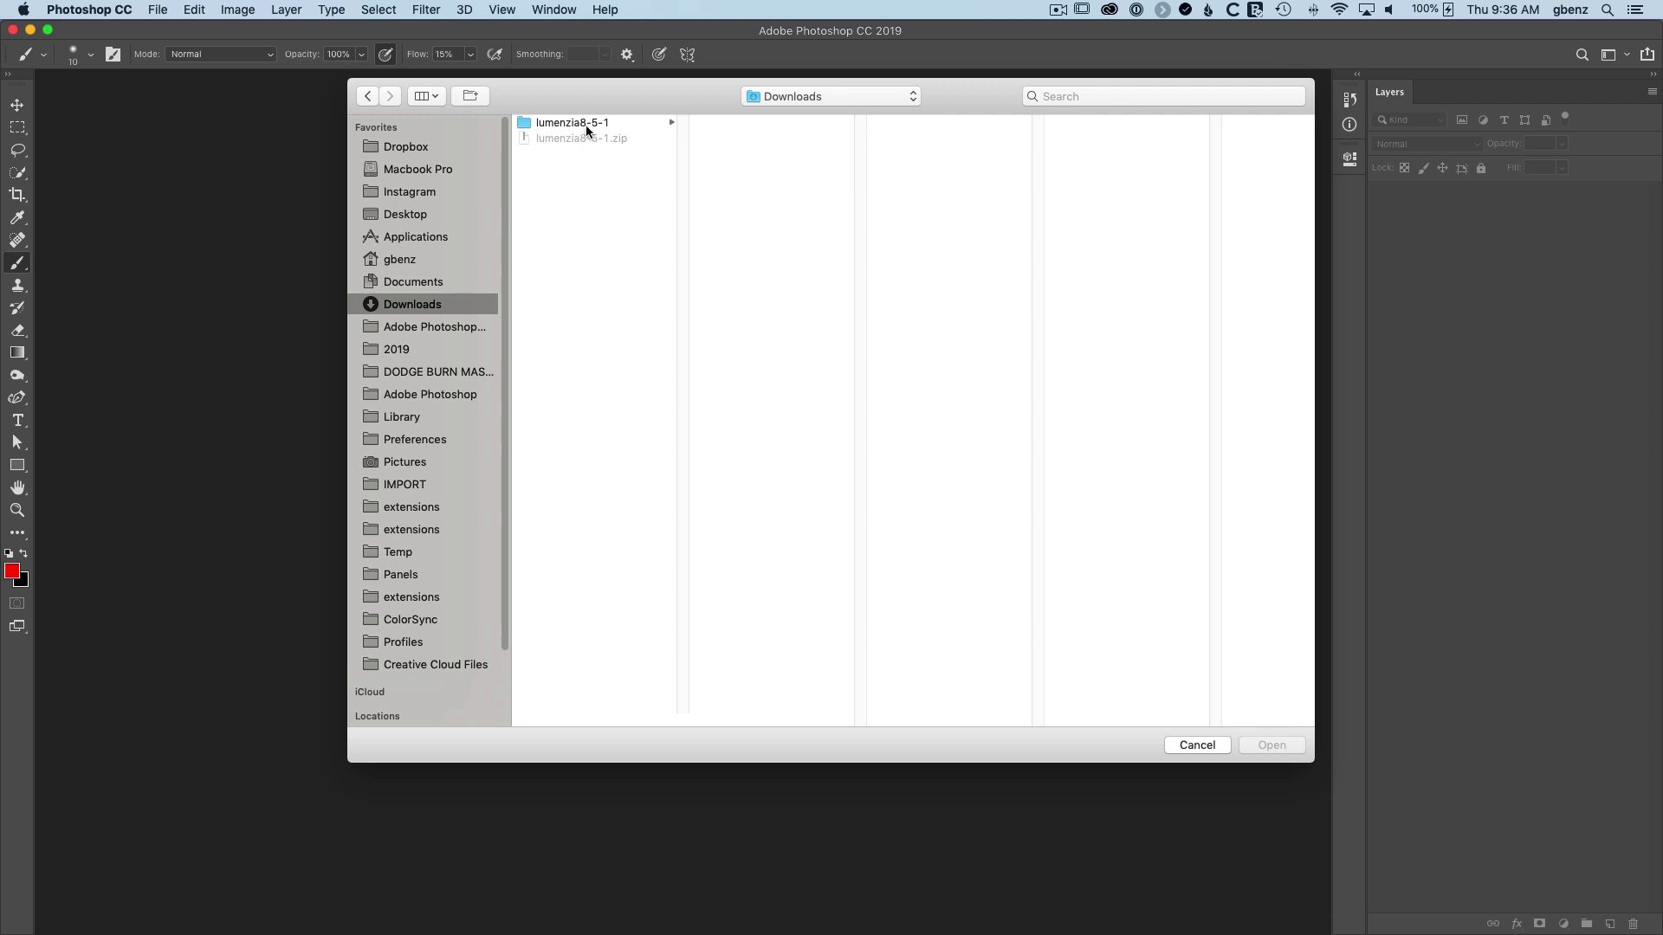
{"action": "left_click", "coordinate": [583, 122]}
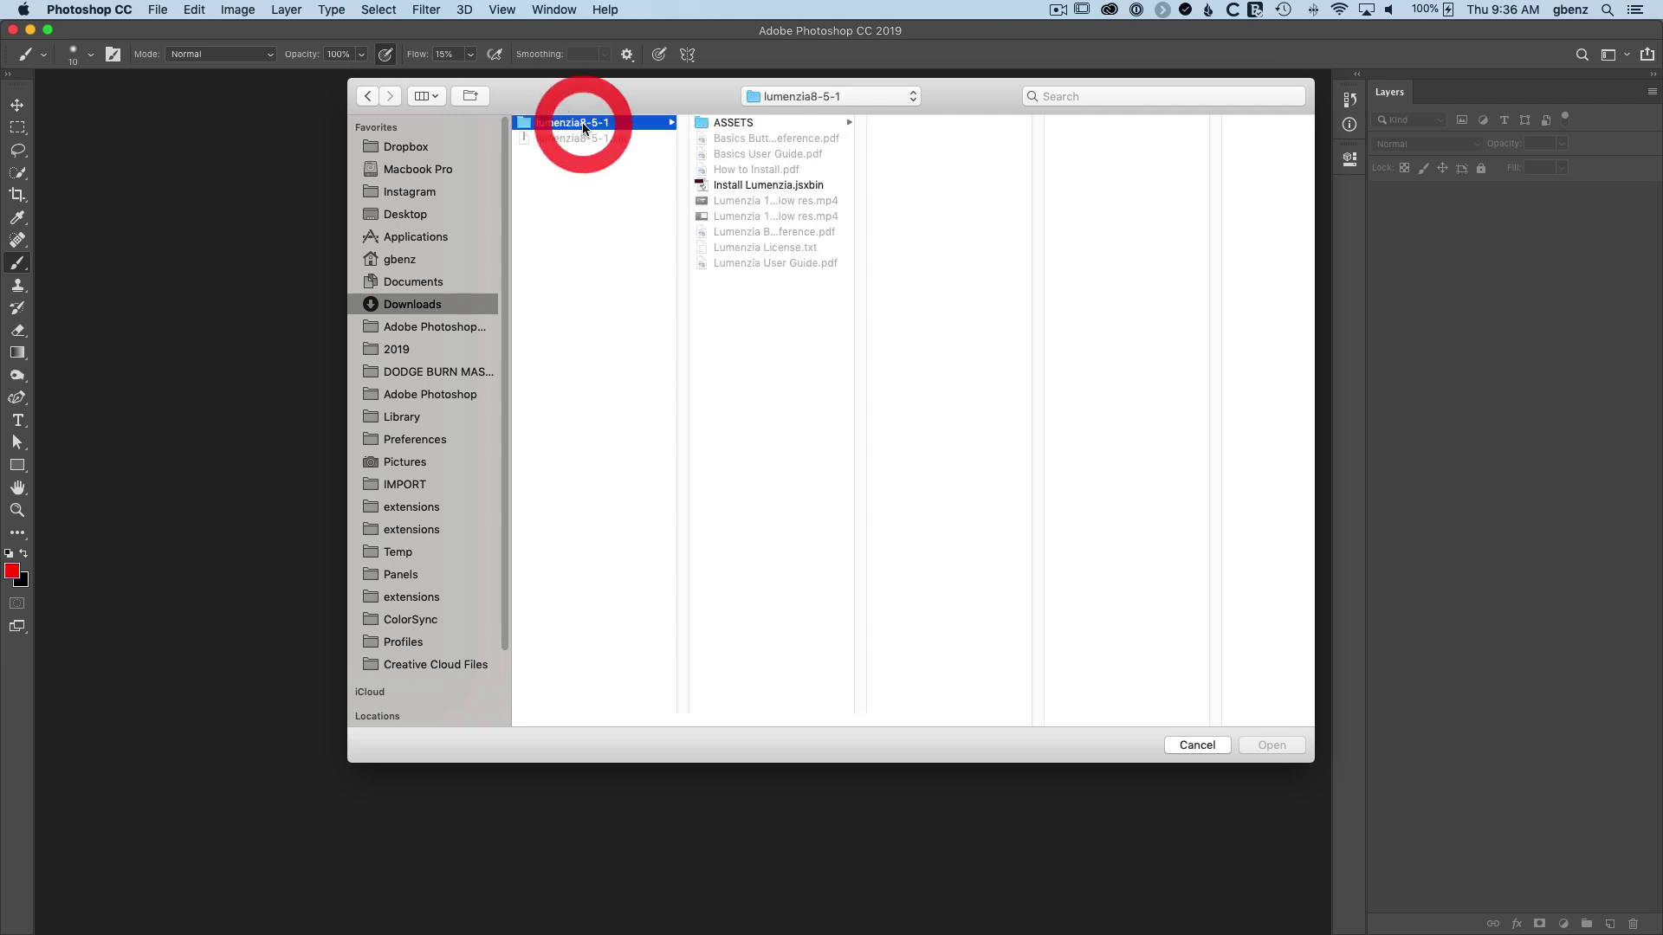
{"action": "left_click", "coordinate": [759, 185]}
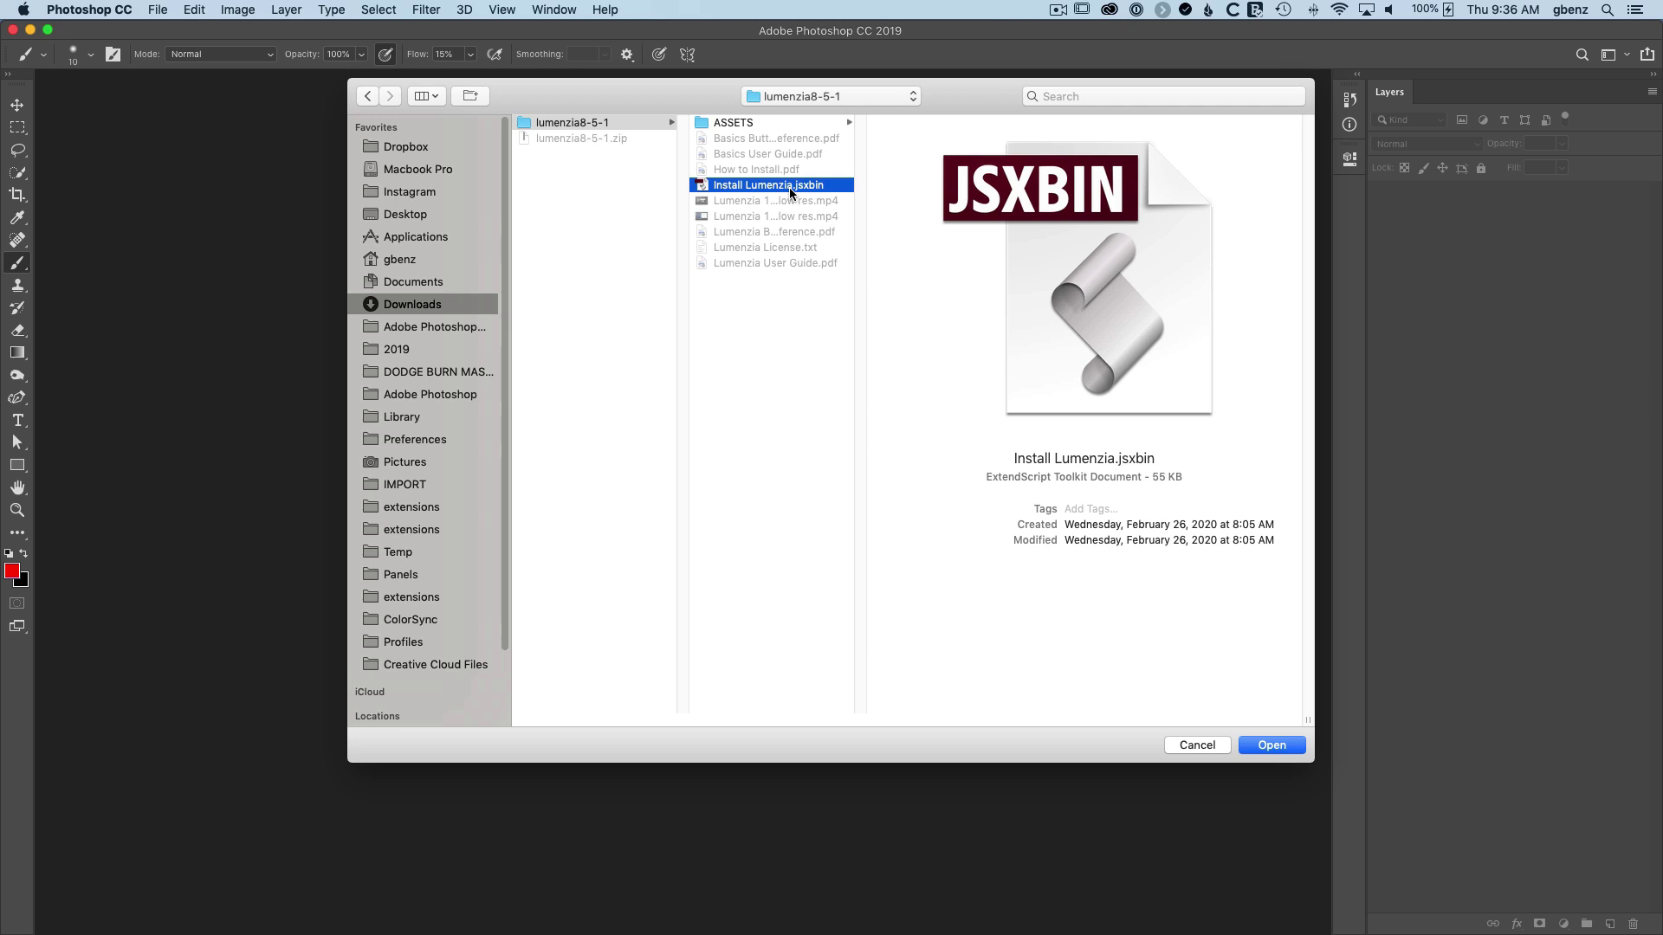
{"action": "left_click", "coordinate": [1272, 745]}
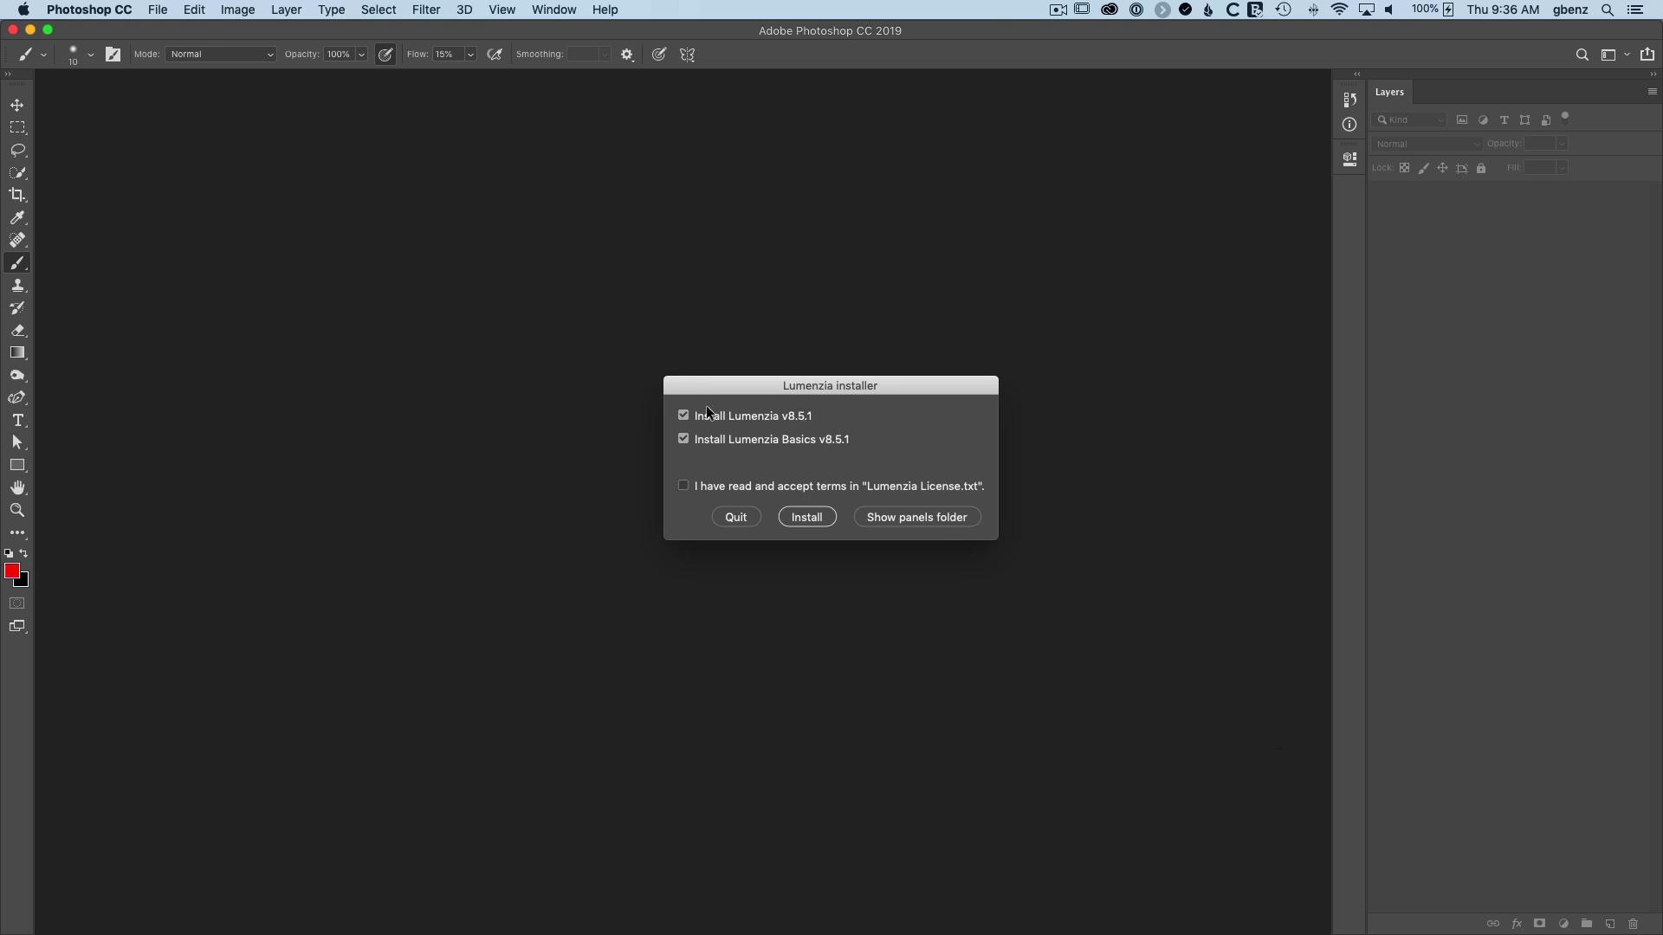
- Accept the license, install Lumenzia and Lumenzia Basics v8.5.1, and dismiss the success alert
{"action": "left_click", "coordinate": [684, 487]}
{"action": "left_click", "coordinate": [807, 518]}
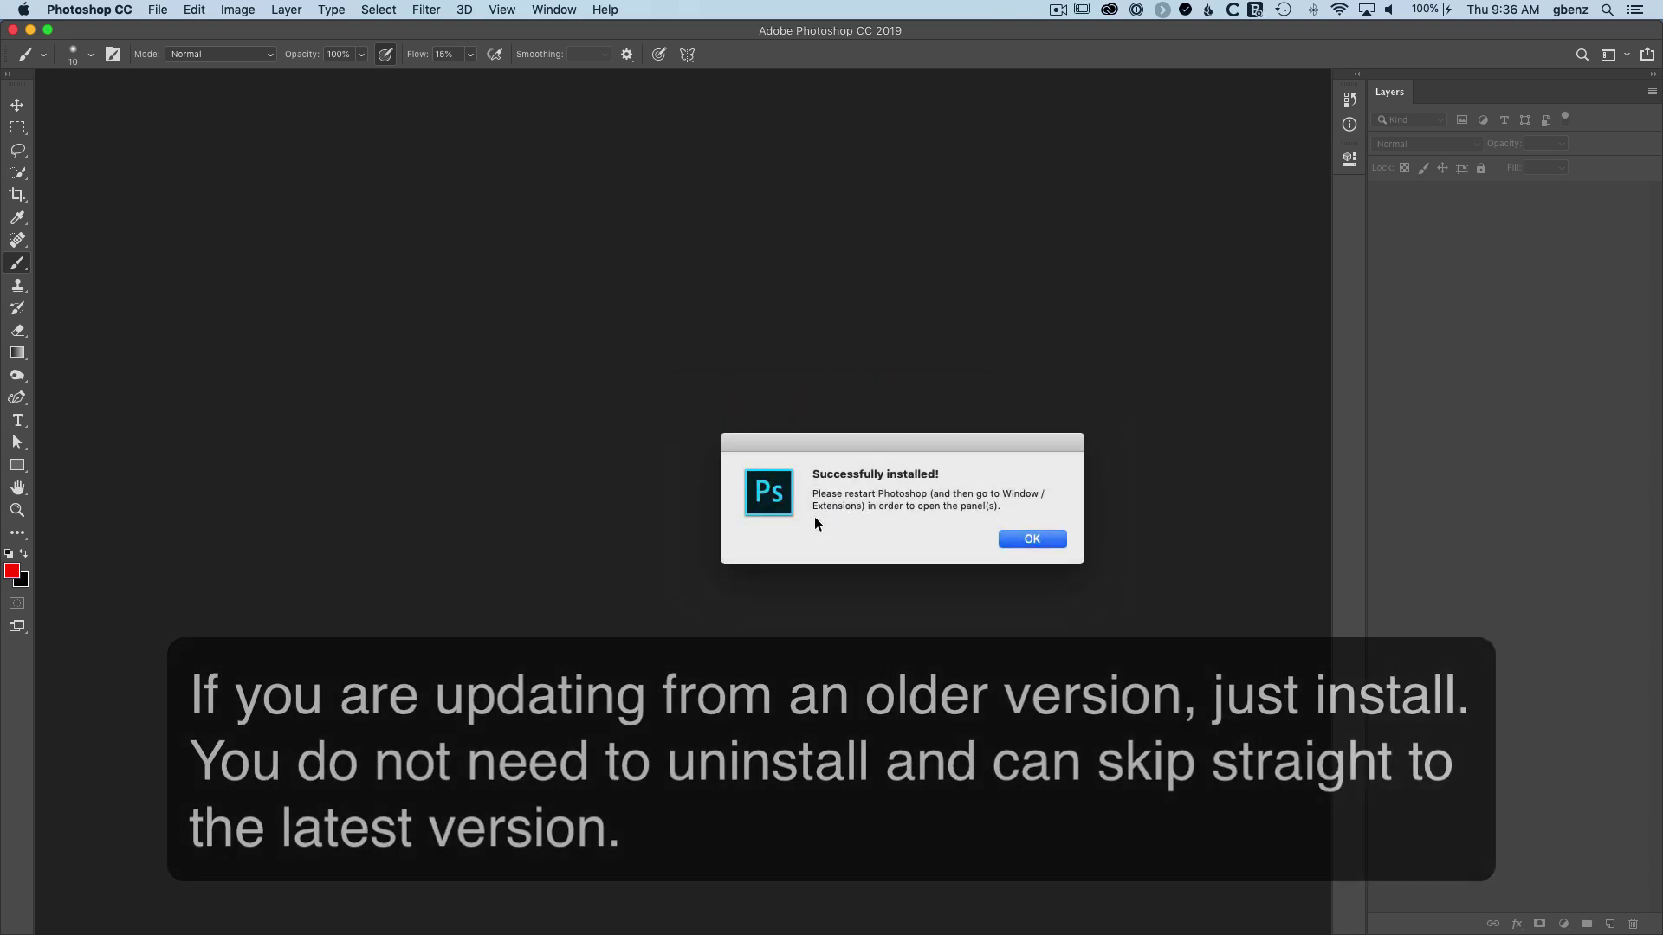
{"action": "left_click", "coordinate": [1004, 539]}
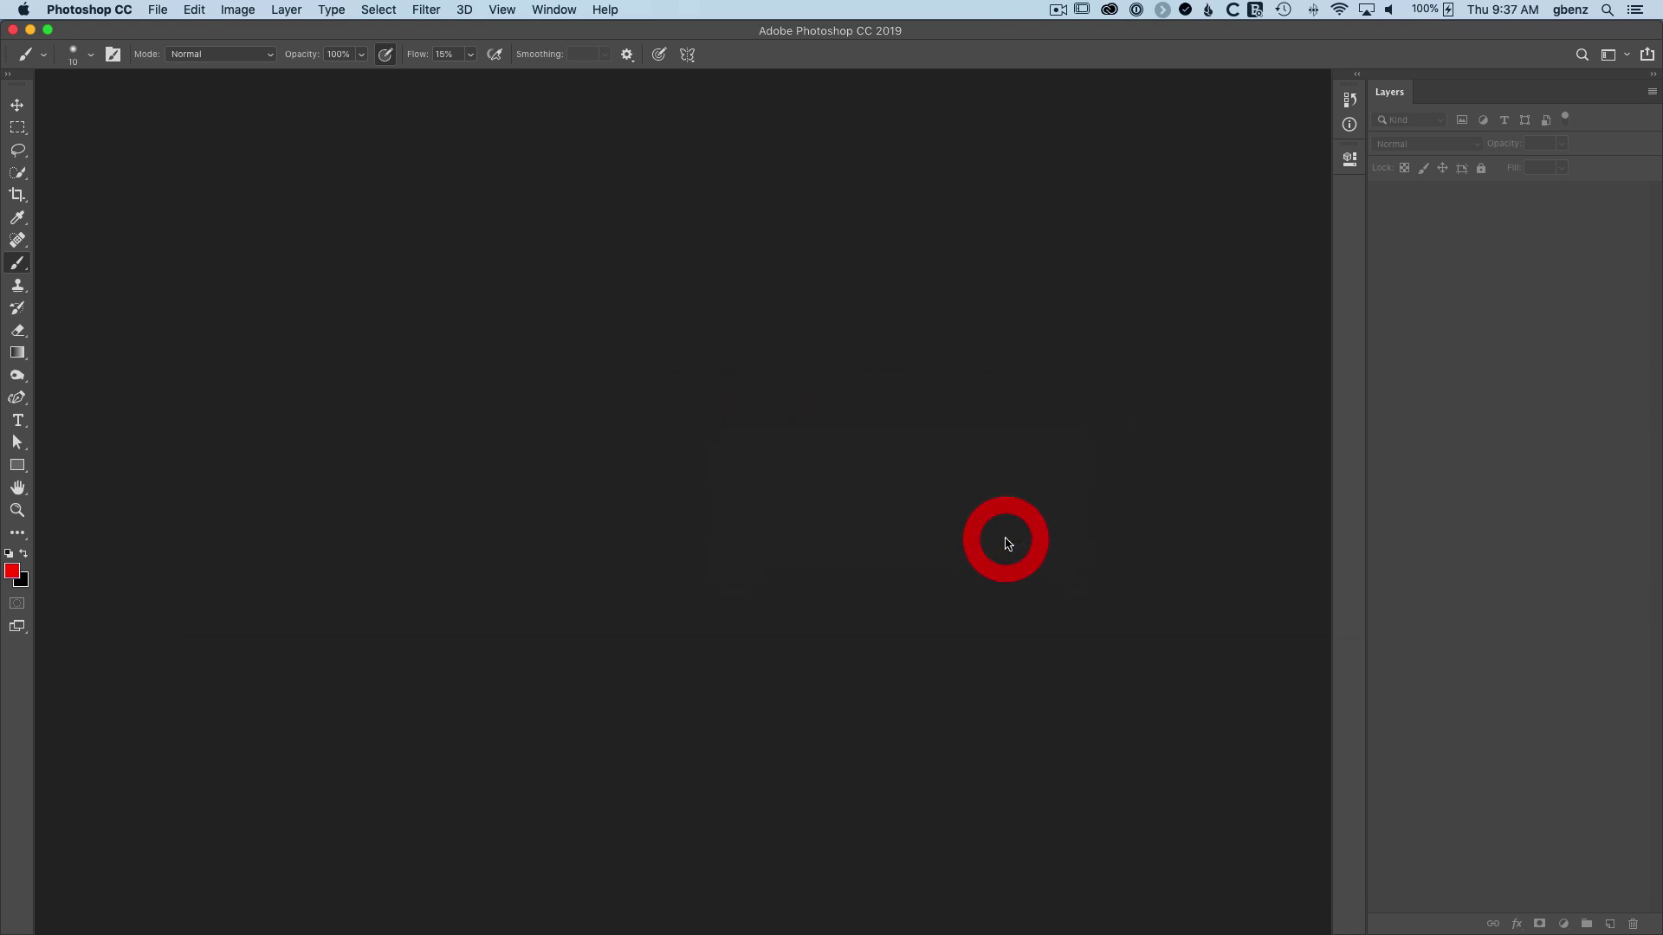
- Check Window > Extensions for the new panels, then quit Photoshop to restart it
{"action": "left_click", "coordinate": [554, 9]}
{"action": "mouse_move", "coordinate": [659, 90]}
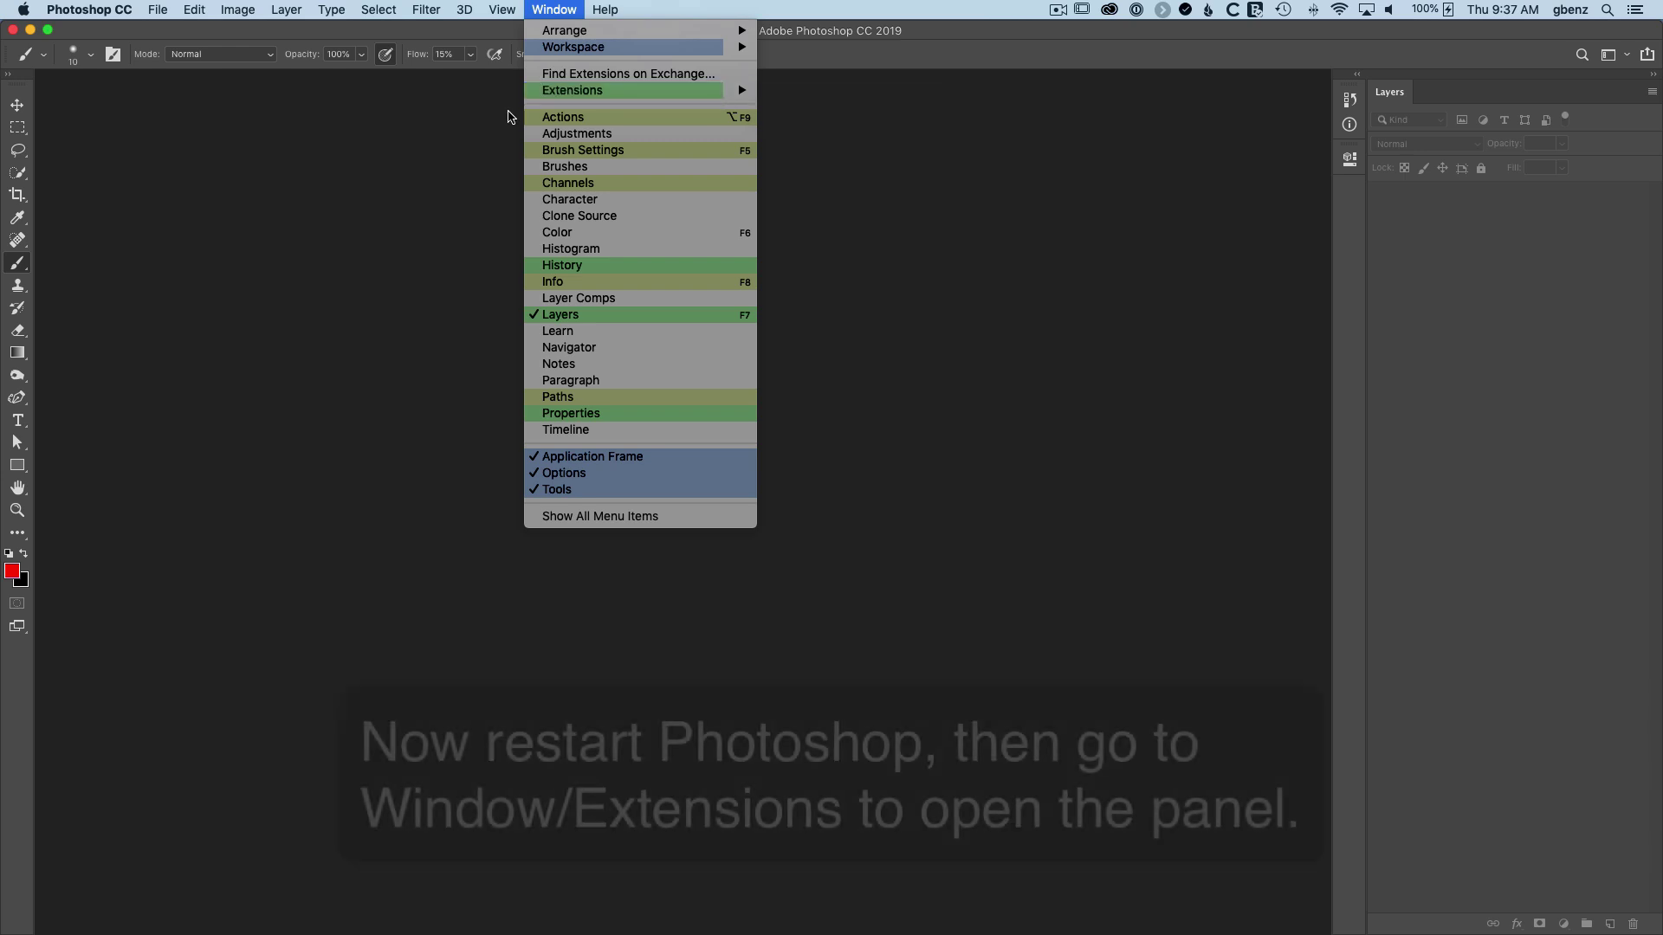
{"action": "left_click", "coordinate": [397, 130]}
{"action": "left_click", "coordinate": [100, 11]}
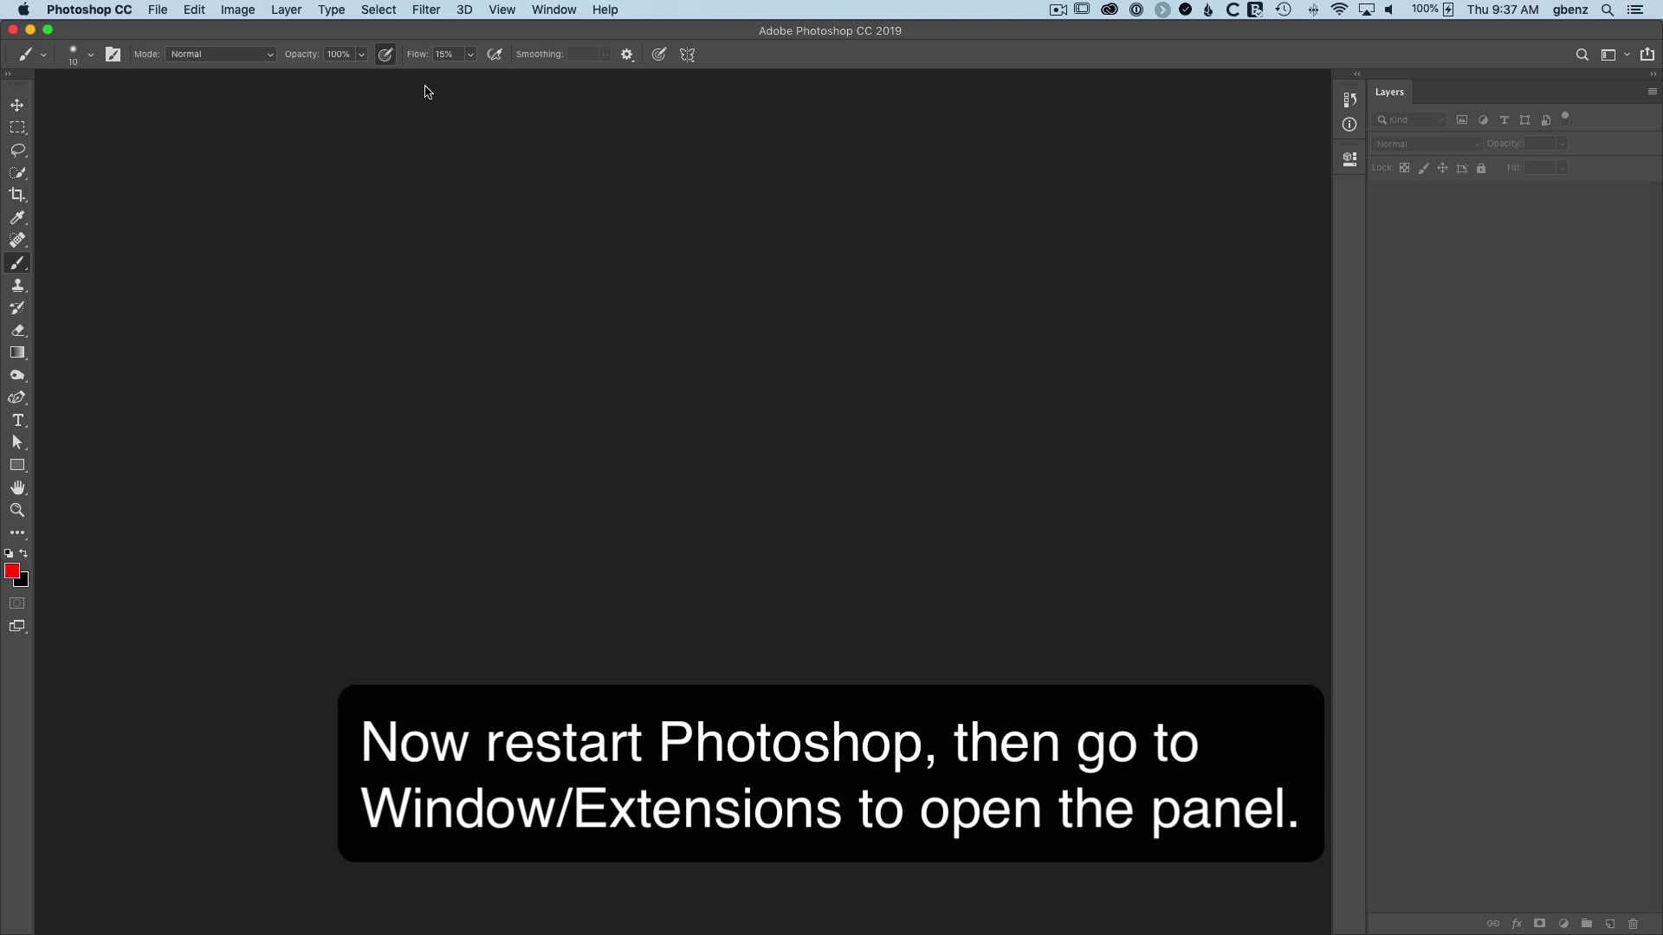
- Open the Lumenzia extension panel and dock it above the Layers panel
{"action": "left_click", "coordinate": [537, 11]}
{"action": "mouse_move", "coordinate": [628, 91]}
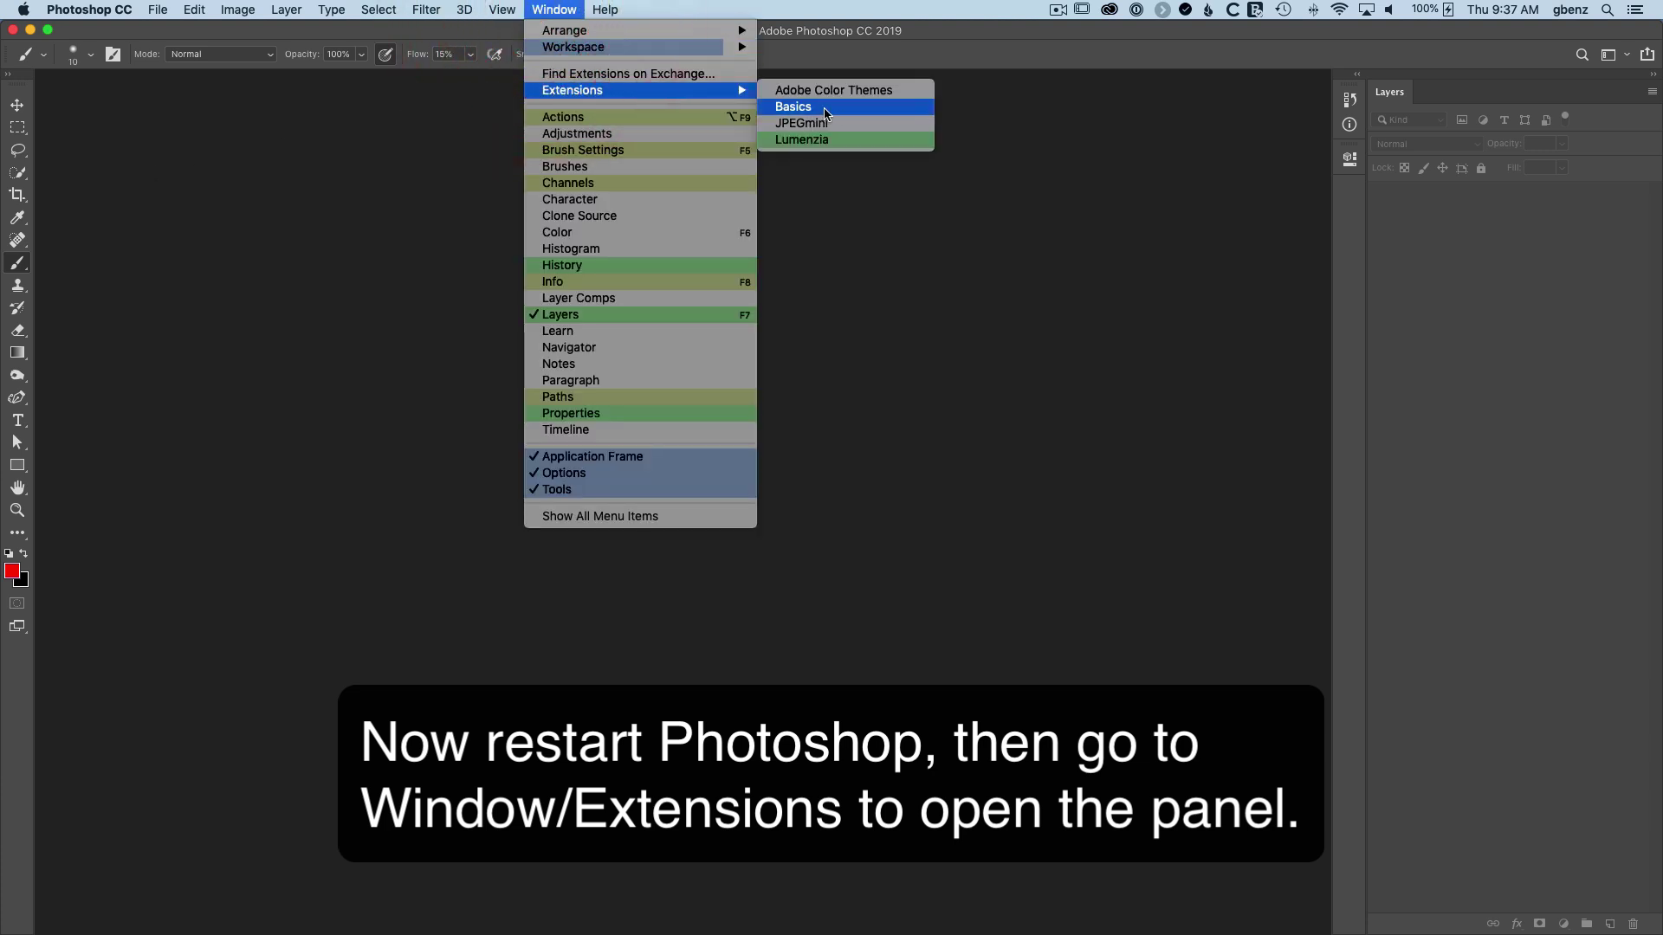
{"action": "left_click", "coordinate": [810, 142]}
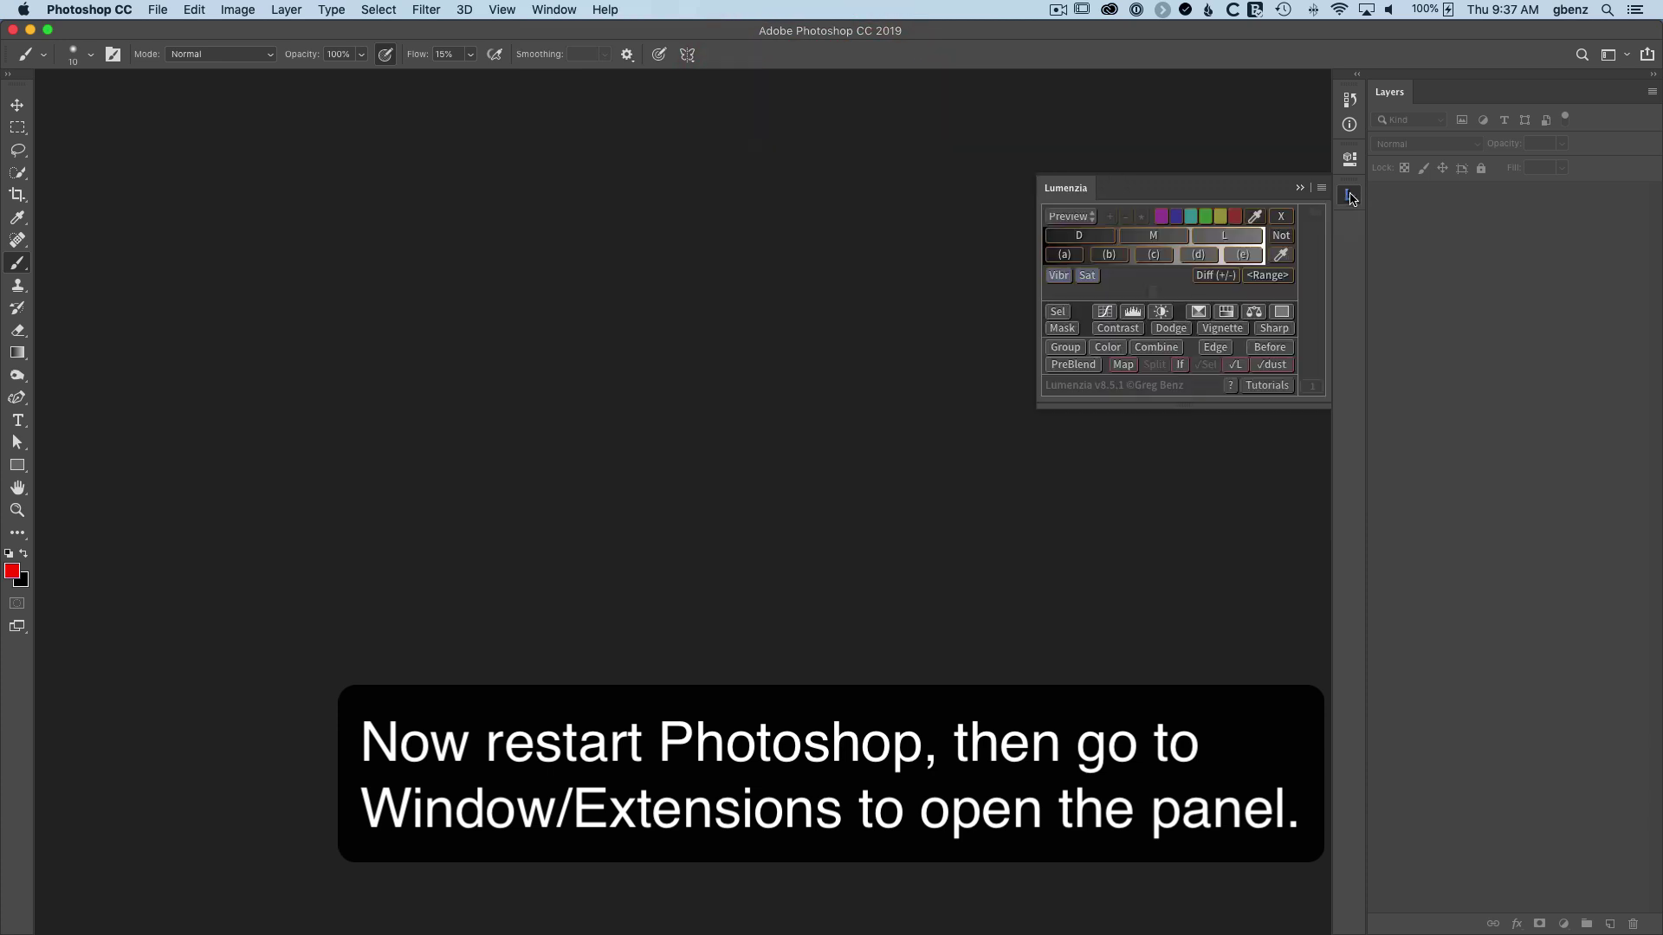
{"action": "left_click_drag", "start_coordinate": [1351, 199], "coordinate": [1411, 87]}
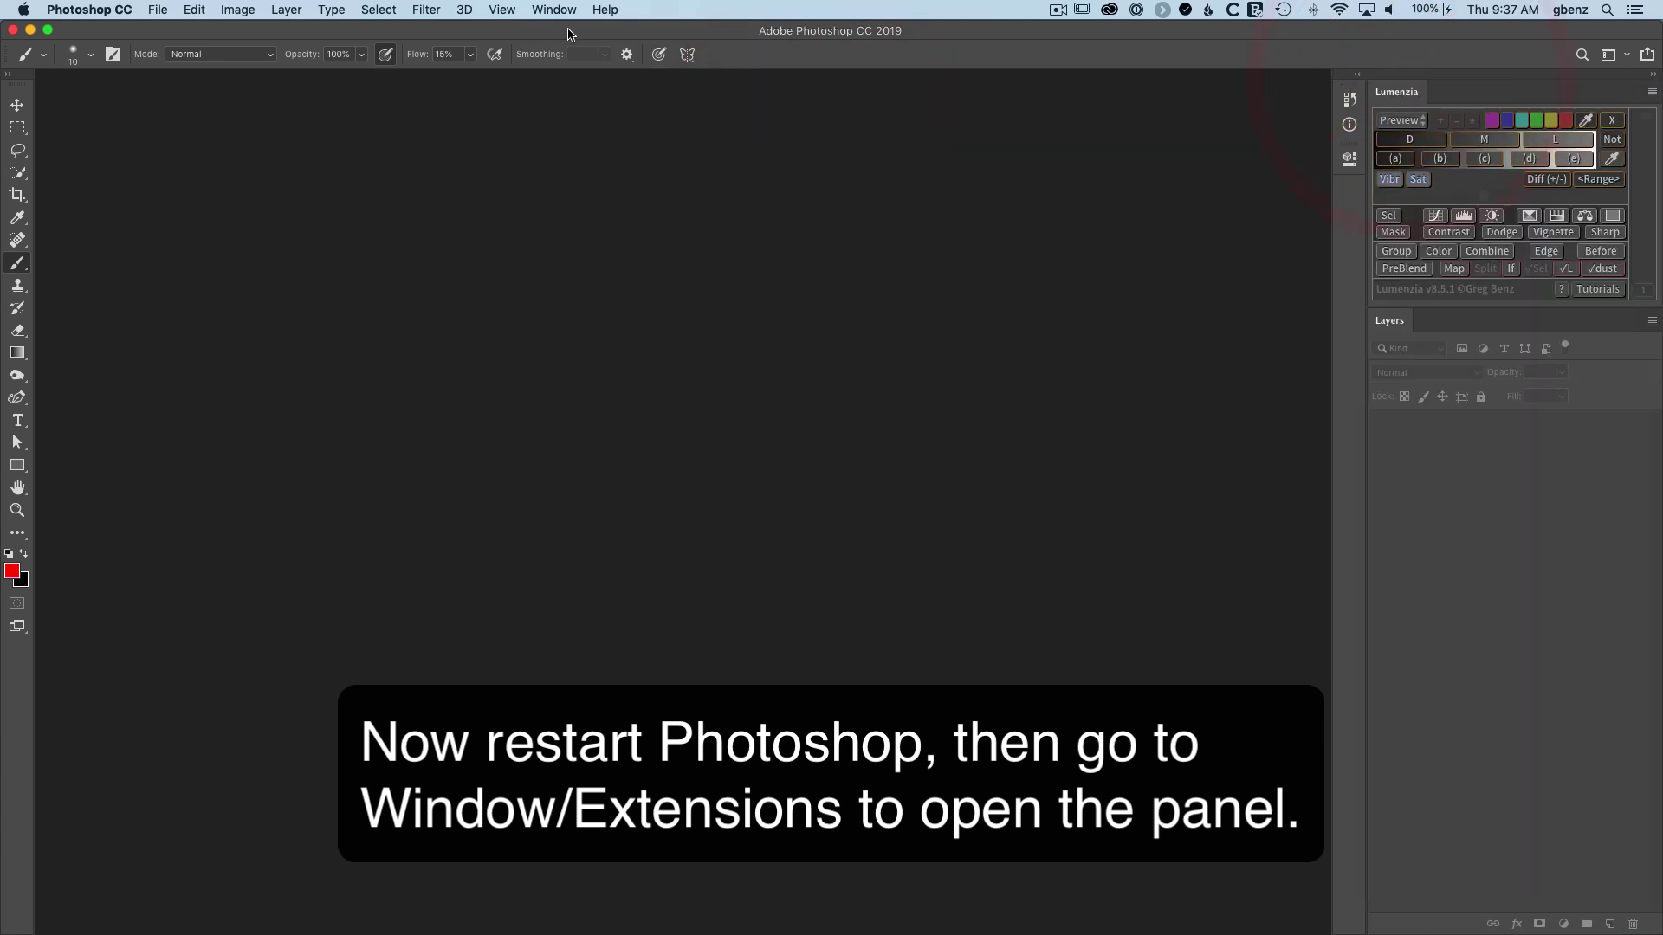
- Open the Basics panel, dock it as a tab beside Lumenzia, and bring Lumenzia to the front
{"action": "left_click", "coordinate": [550, 11]}
{"action": "mouse_move", "coordinate": [568, 94]}
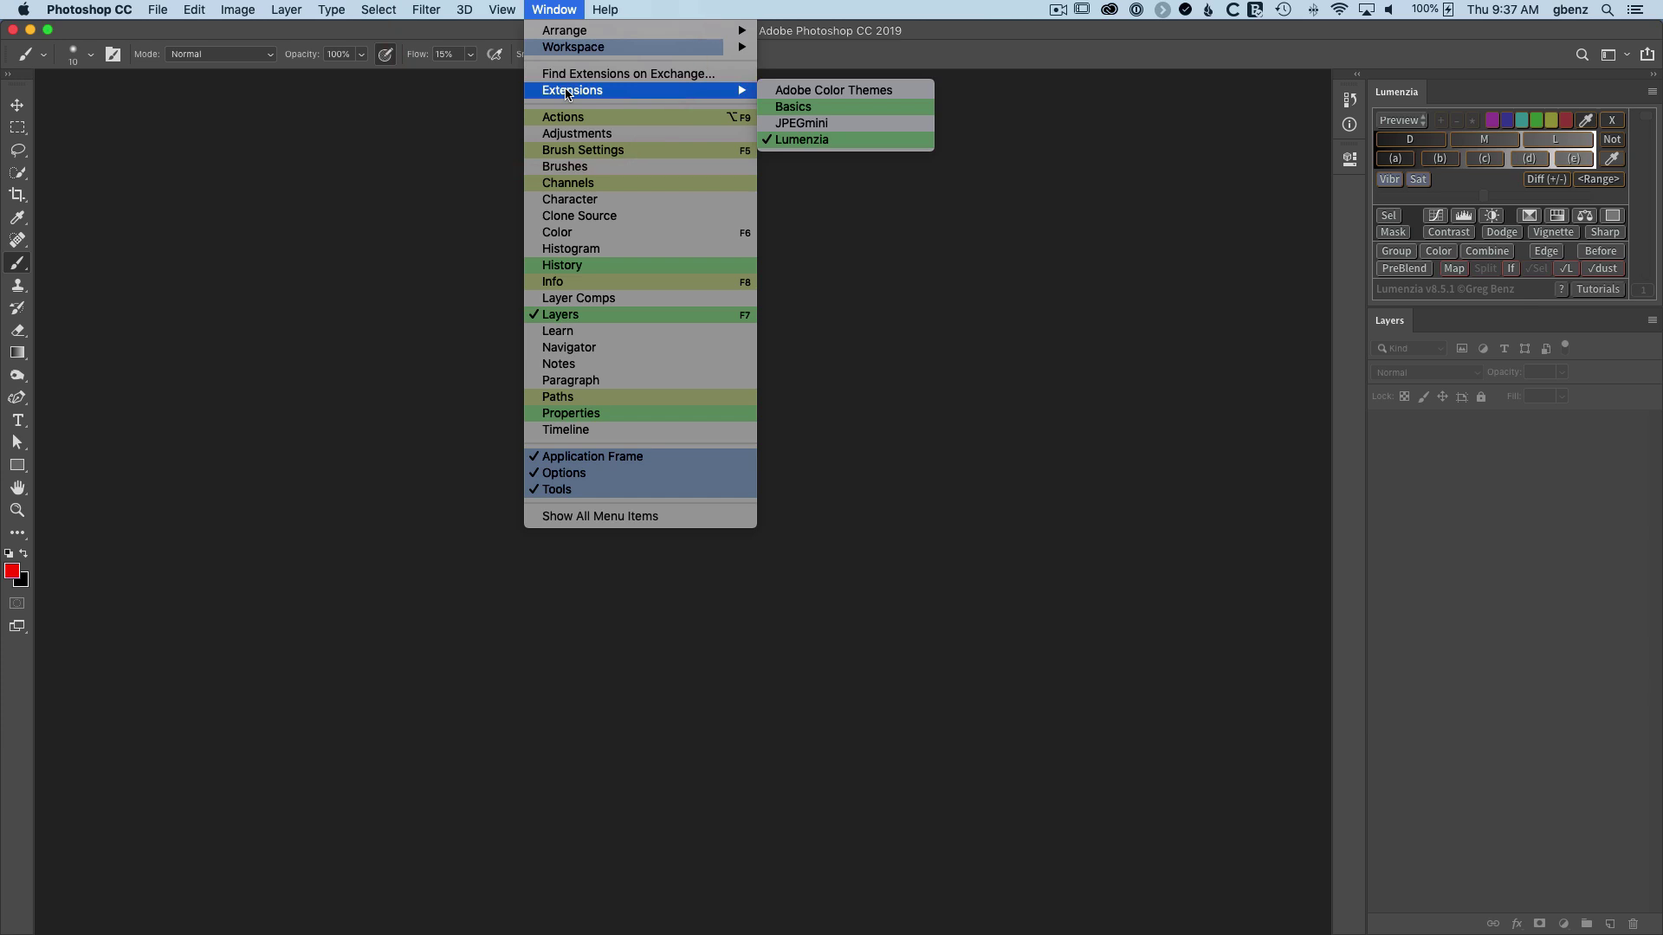
{"action": "left_click", "coordinate": [811, 108]}
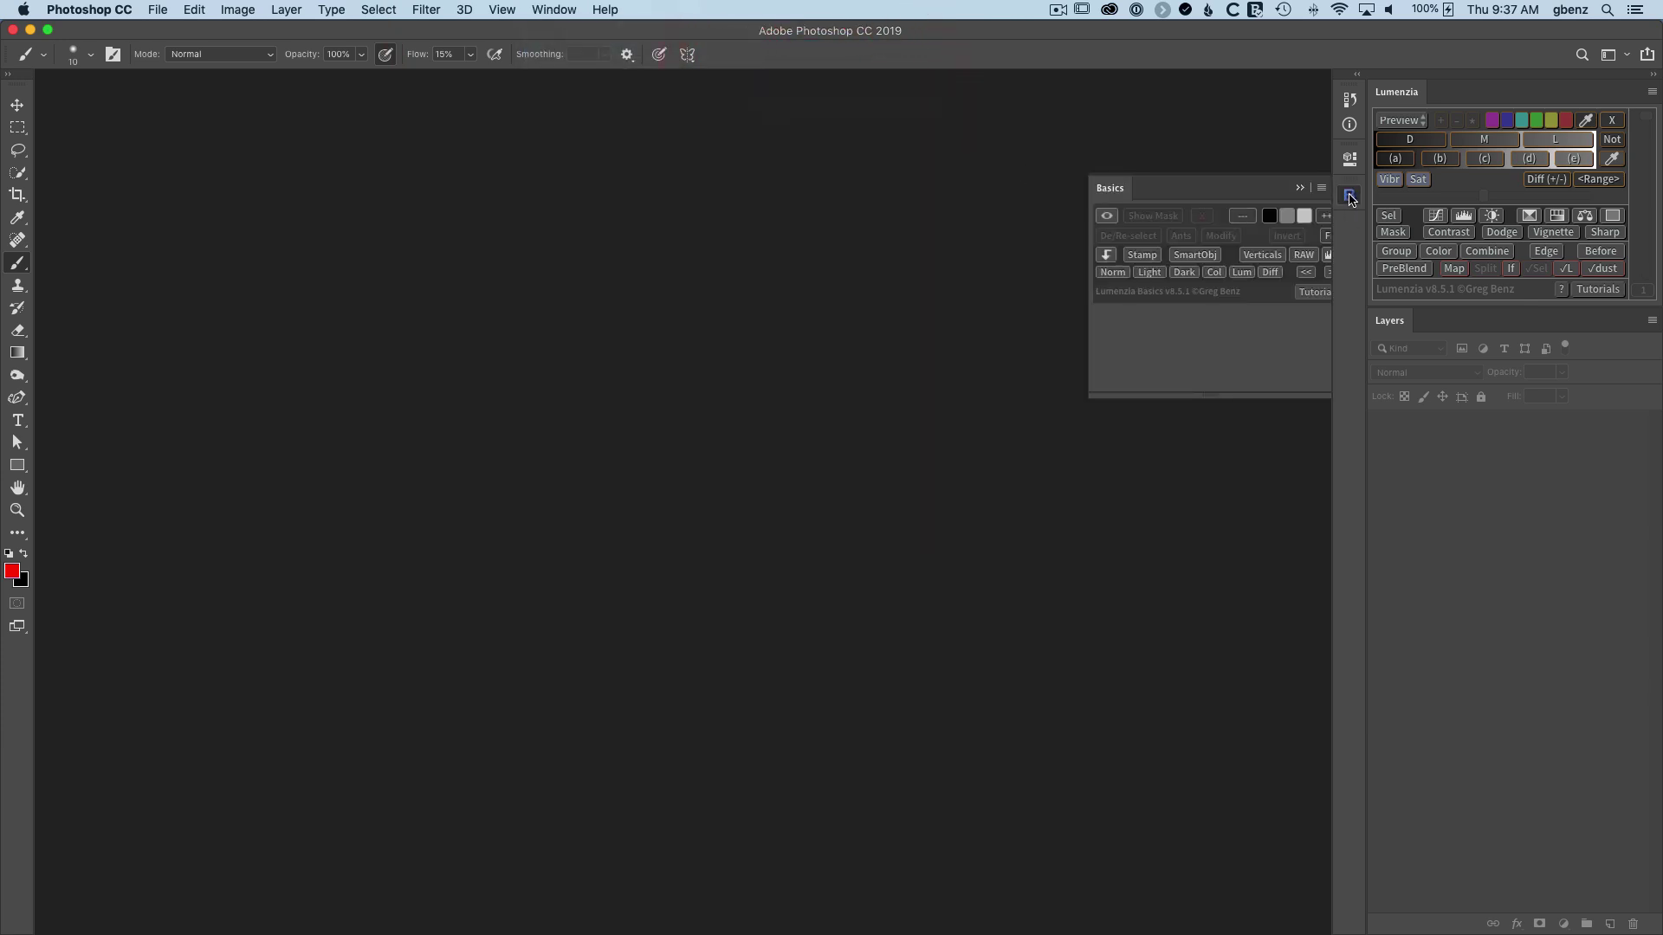
{"action": "left_click_drag", "start_coordinate": [1351, 198], "coordinate": [1445, 92]}
{"action": "left_click", "coordinate": [1412, 94]}
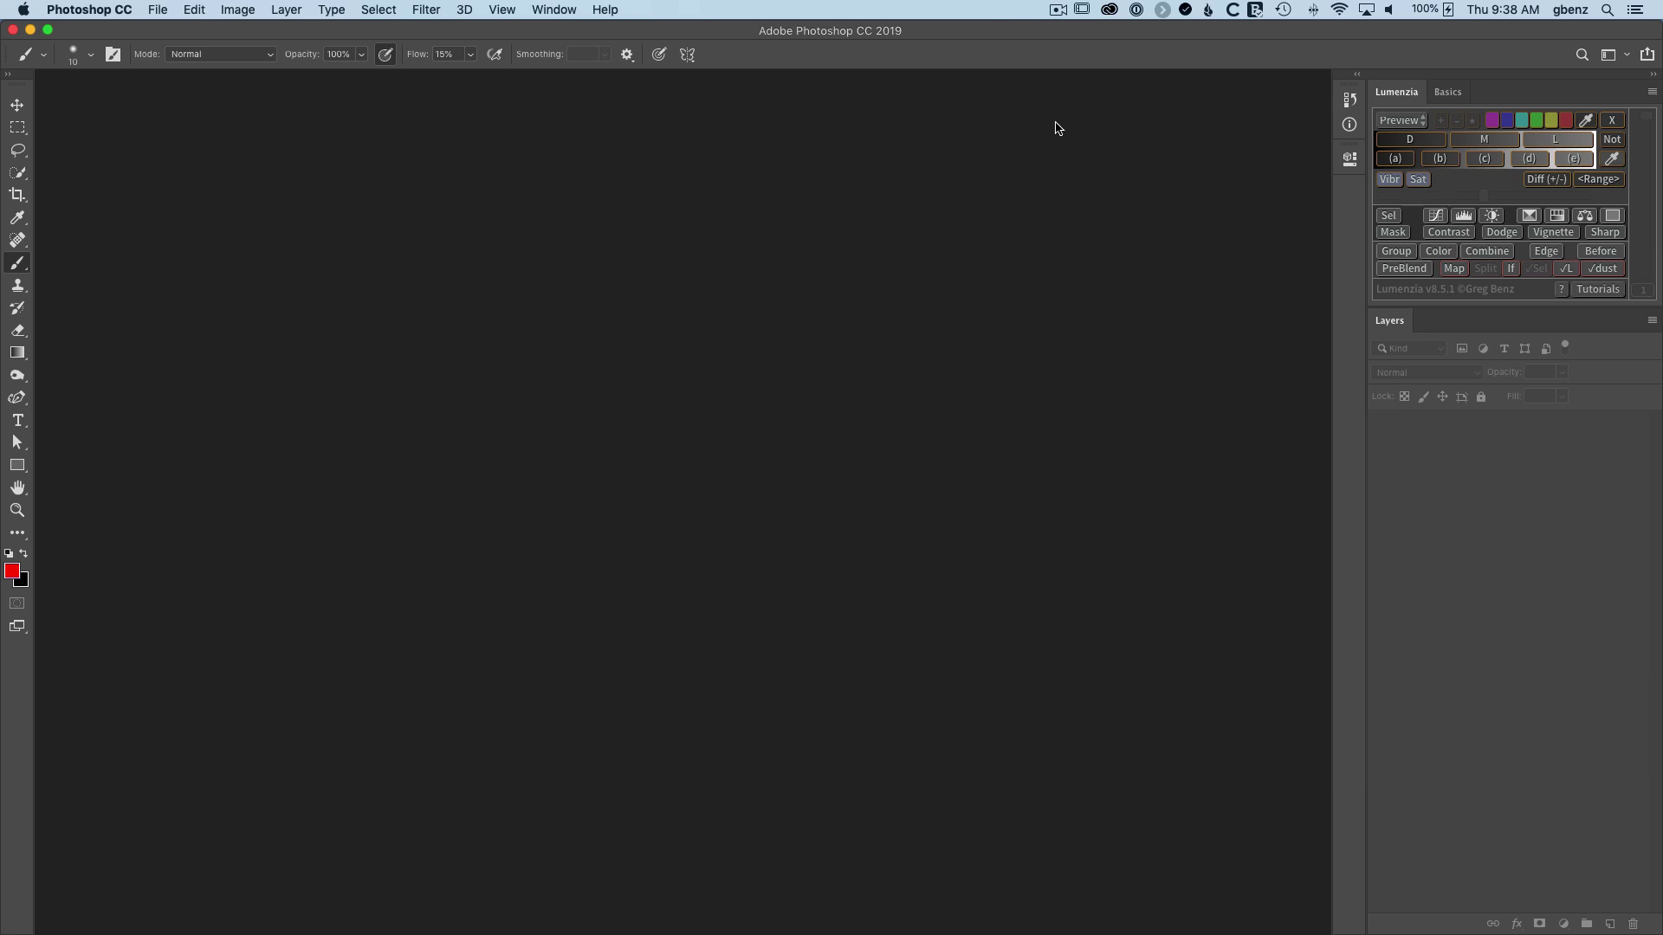
- Rerun Install Lumenzia.jsxbin from Downloads/lumenzia8-5-1 and show the extensions panels folder in Finder
{"action": "left_click", "coordinate": [157, 15]}
{"action": "mouse_move", "coordinate": [193, 327]}
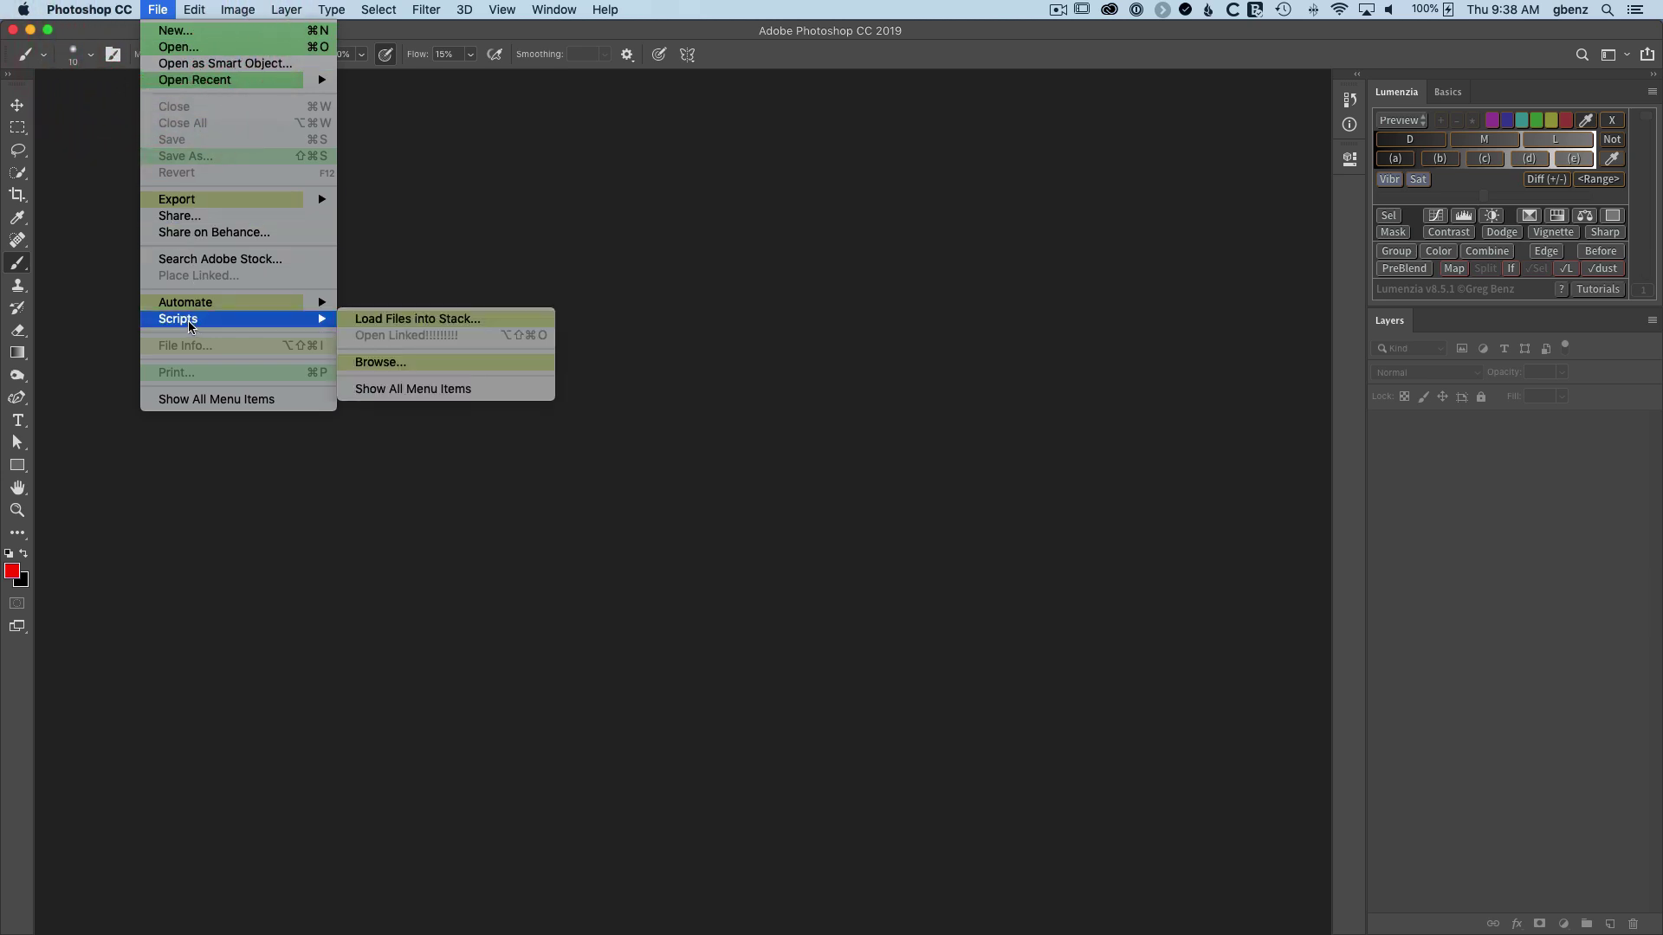
{"action": "left_click", "coordinate": [391, 362]}
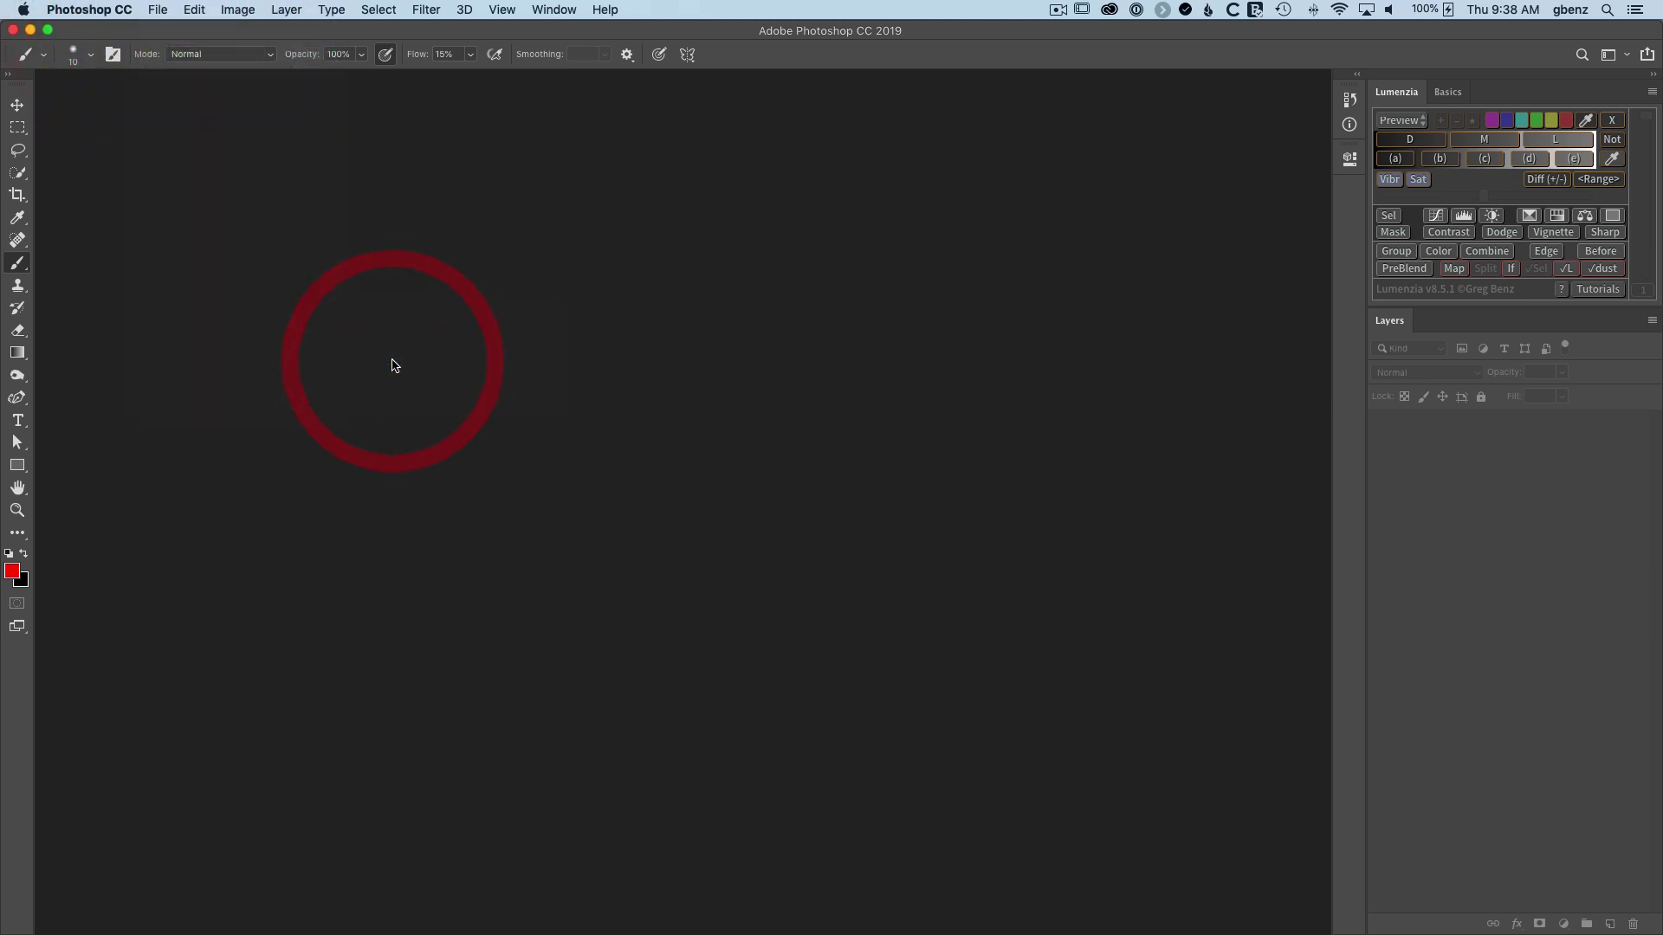
{"action": "left_click", "coordinate": [414, 304]}
{"action": "left_click", "coordinate": [573, 122]}
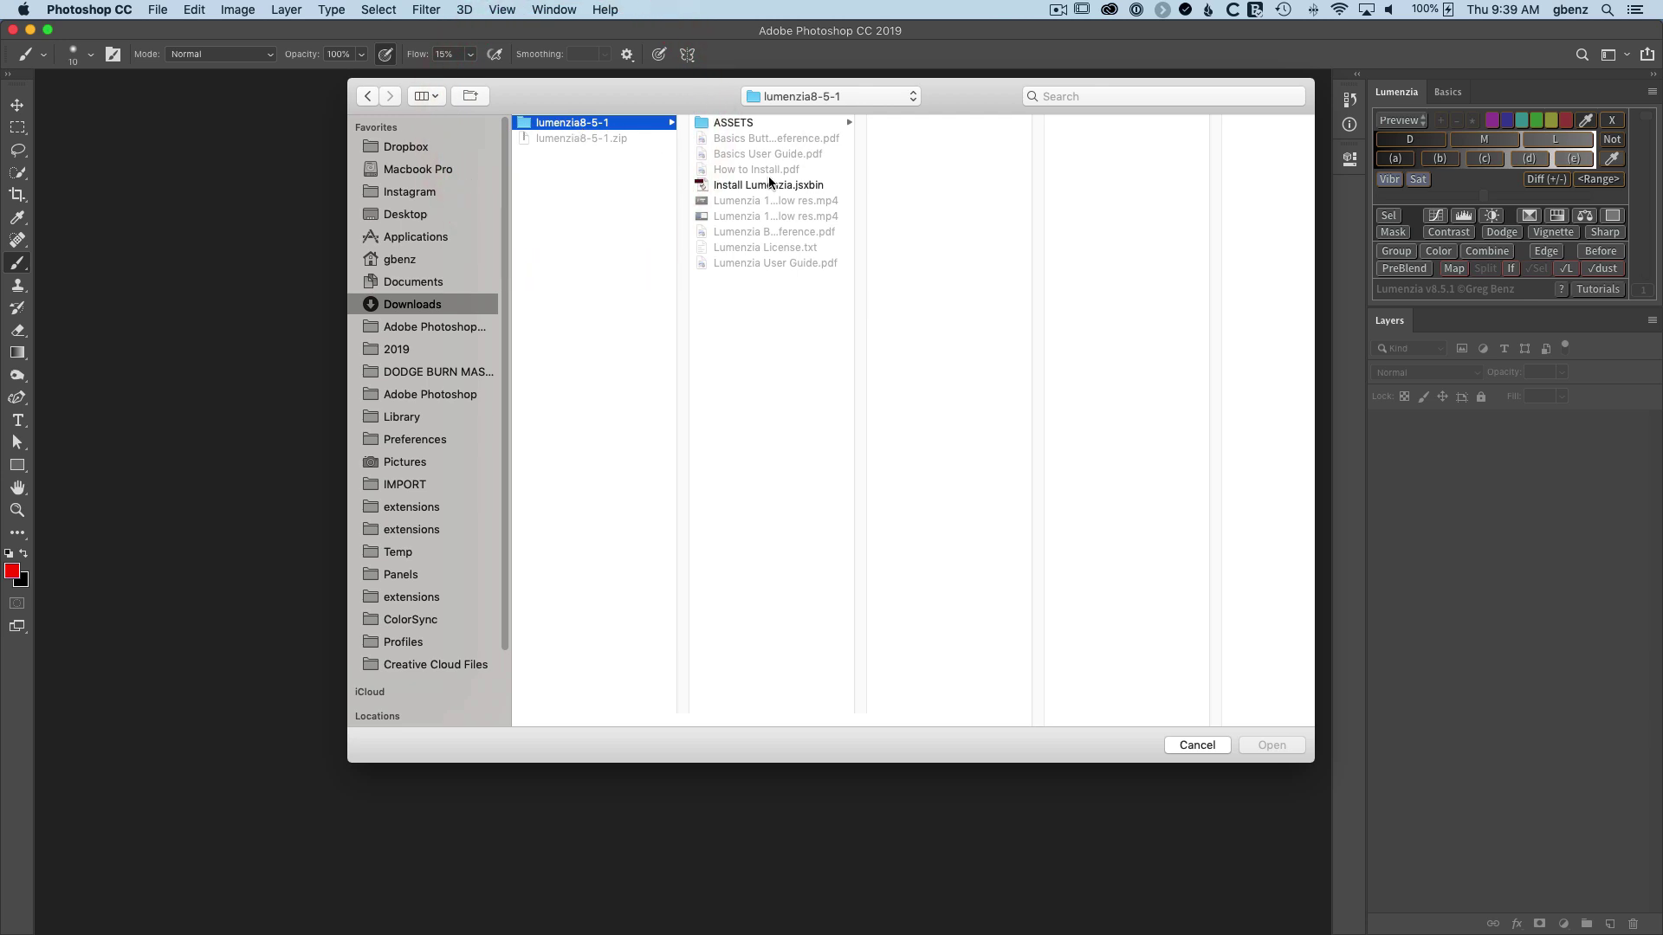
{"action": "left_click", "coordinate": [752, 184]}
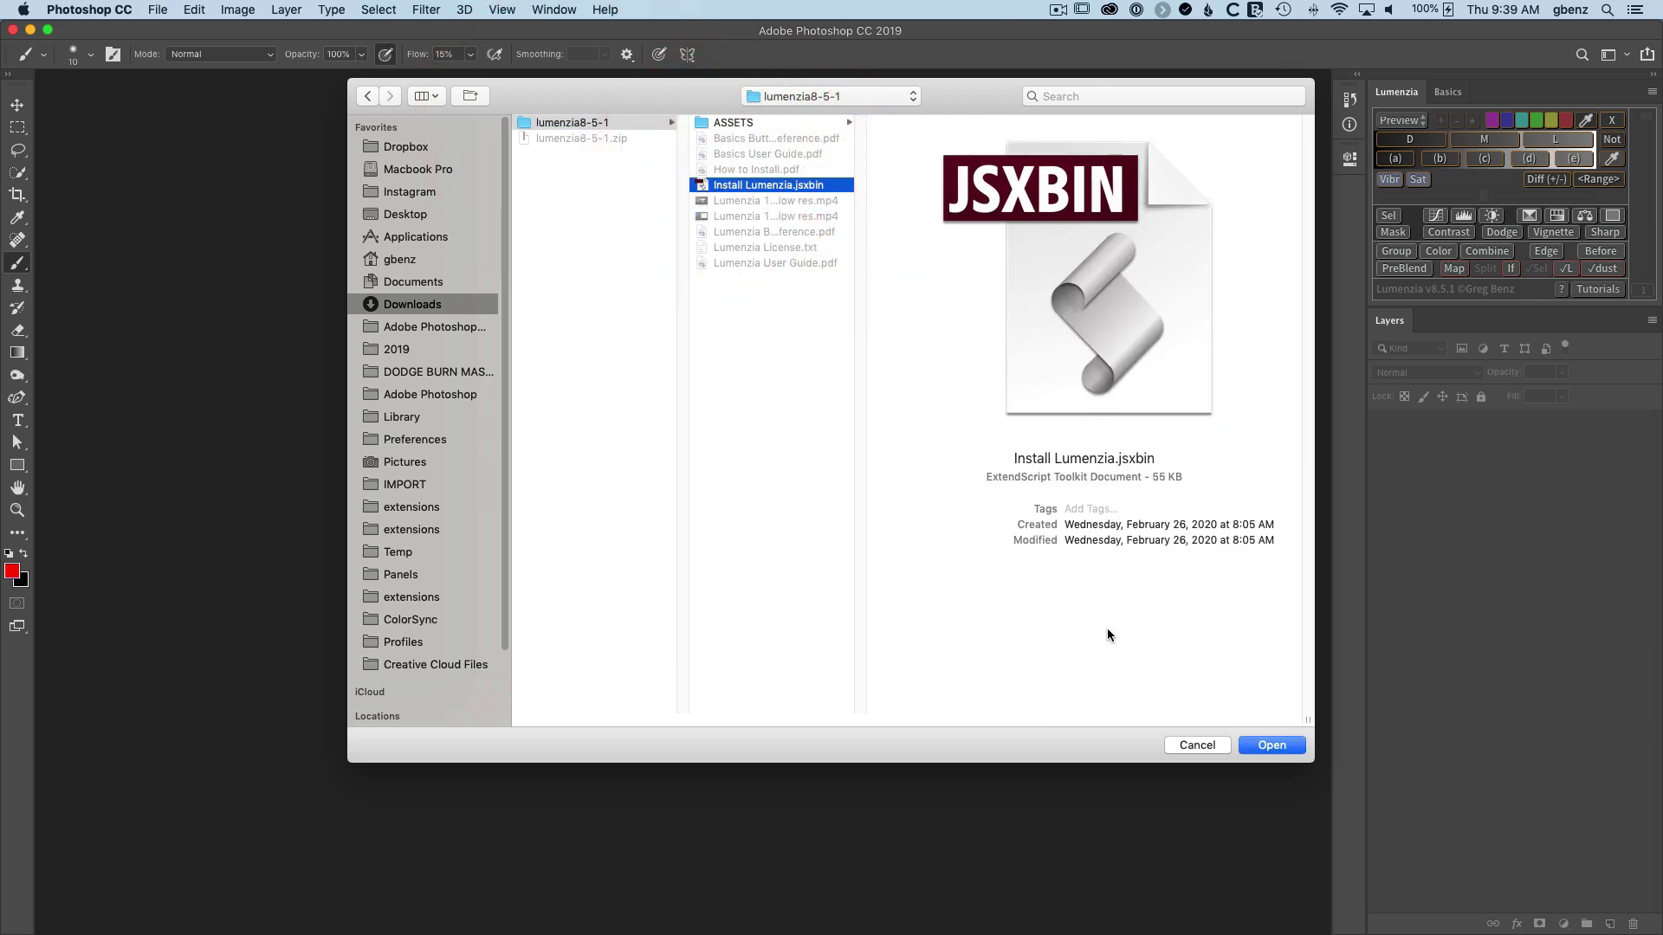
{"action": "left_click", "coordinate": [1264, 745]}
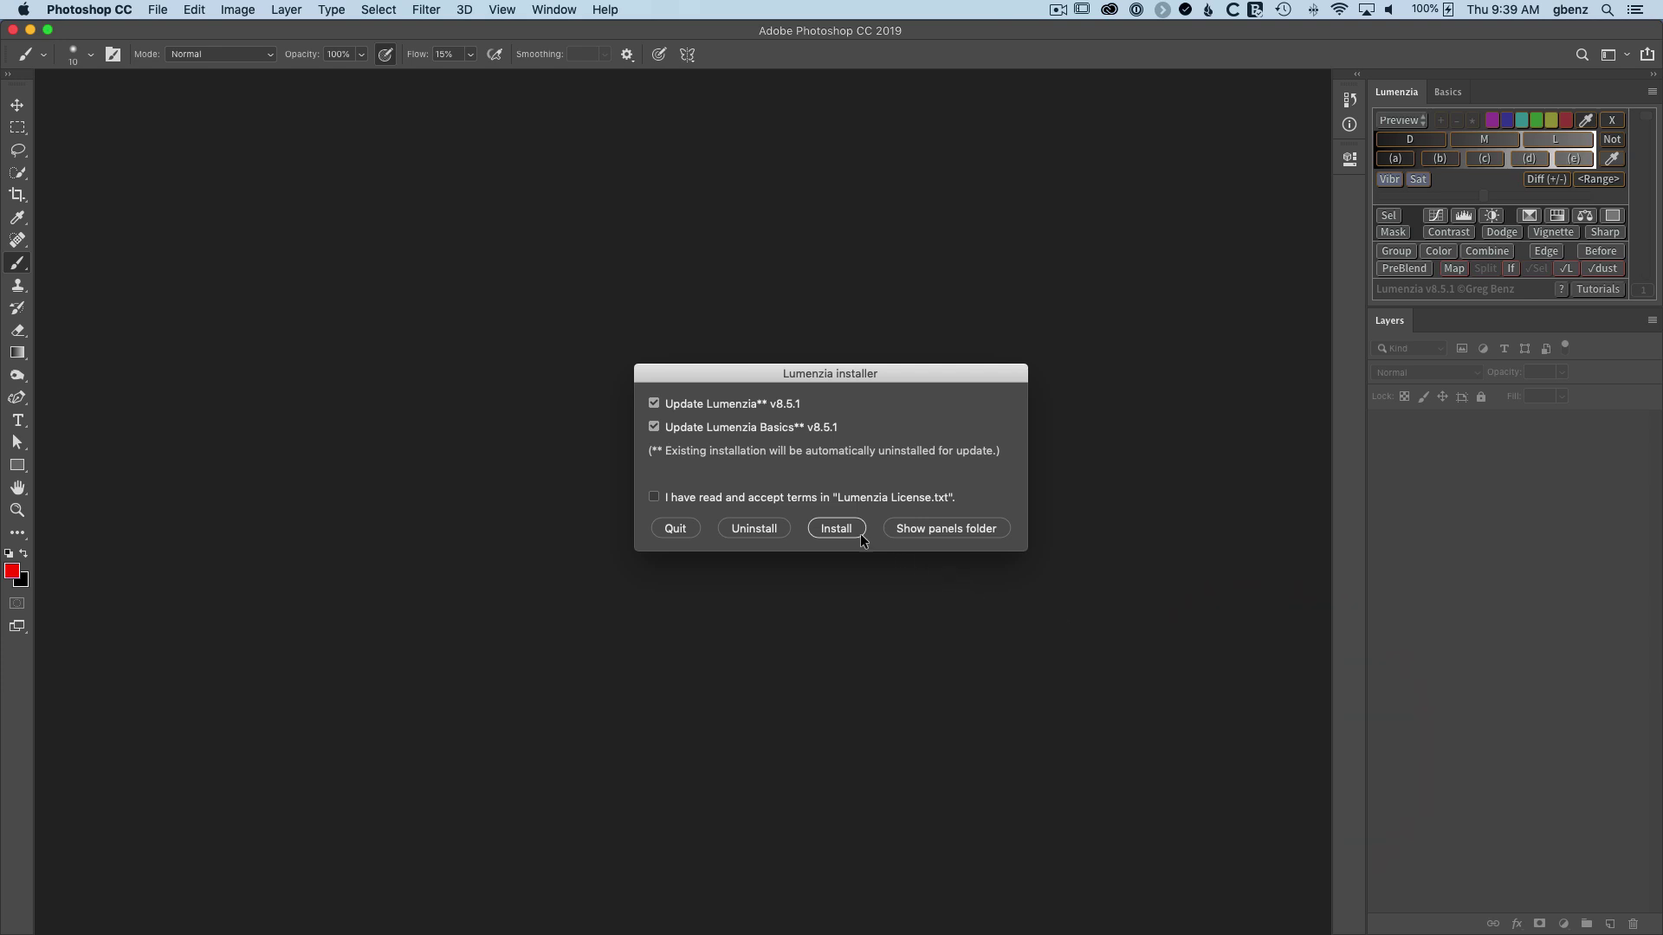
{"action": "left_click", "coordinate": [914, 531]}
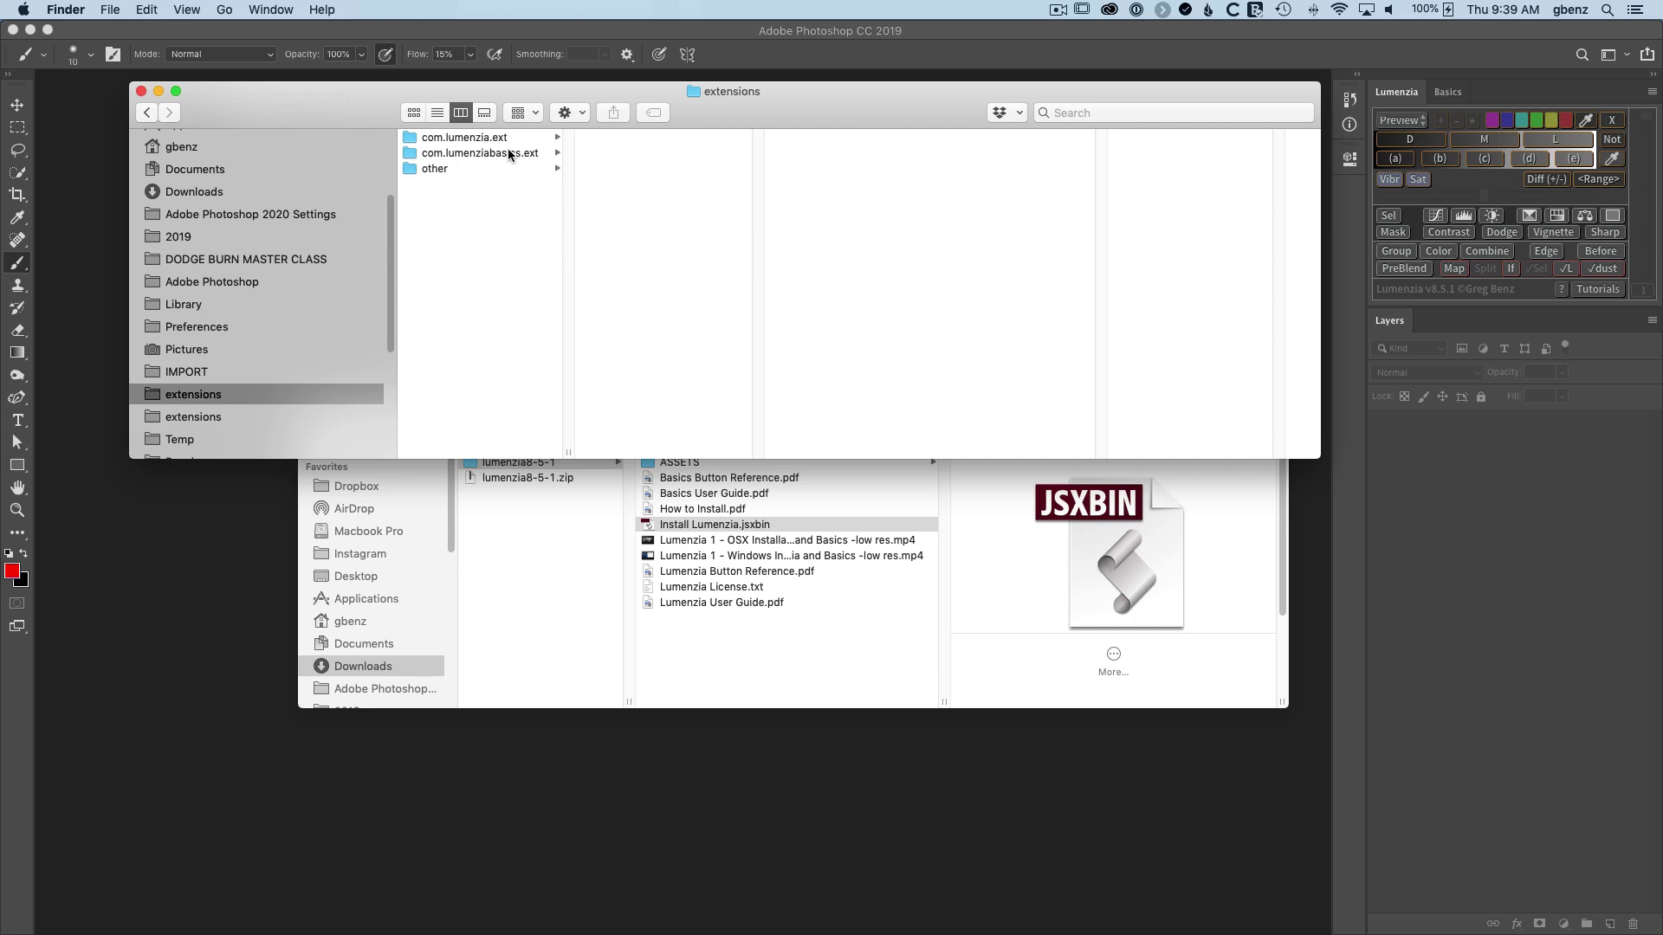
- Drag com.lumenzia.ext from ASSETS > lumenzia > HTML into the extensions folder and replace the old copy
{"action": "left_click", "coordinate": [886, 667]}
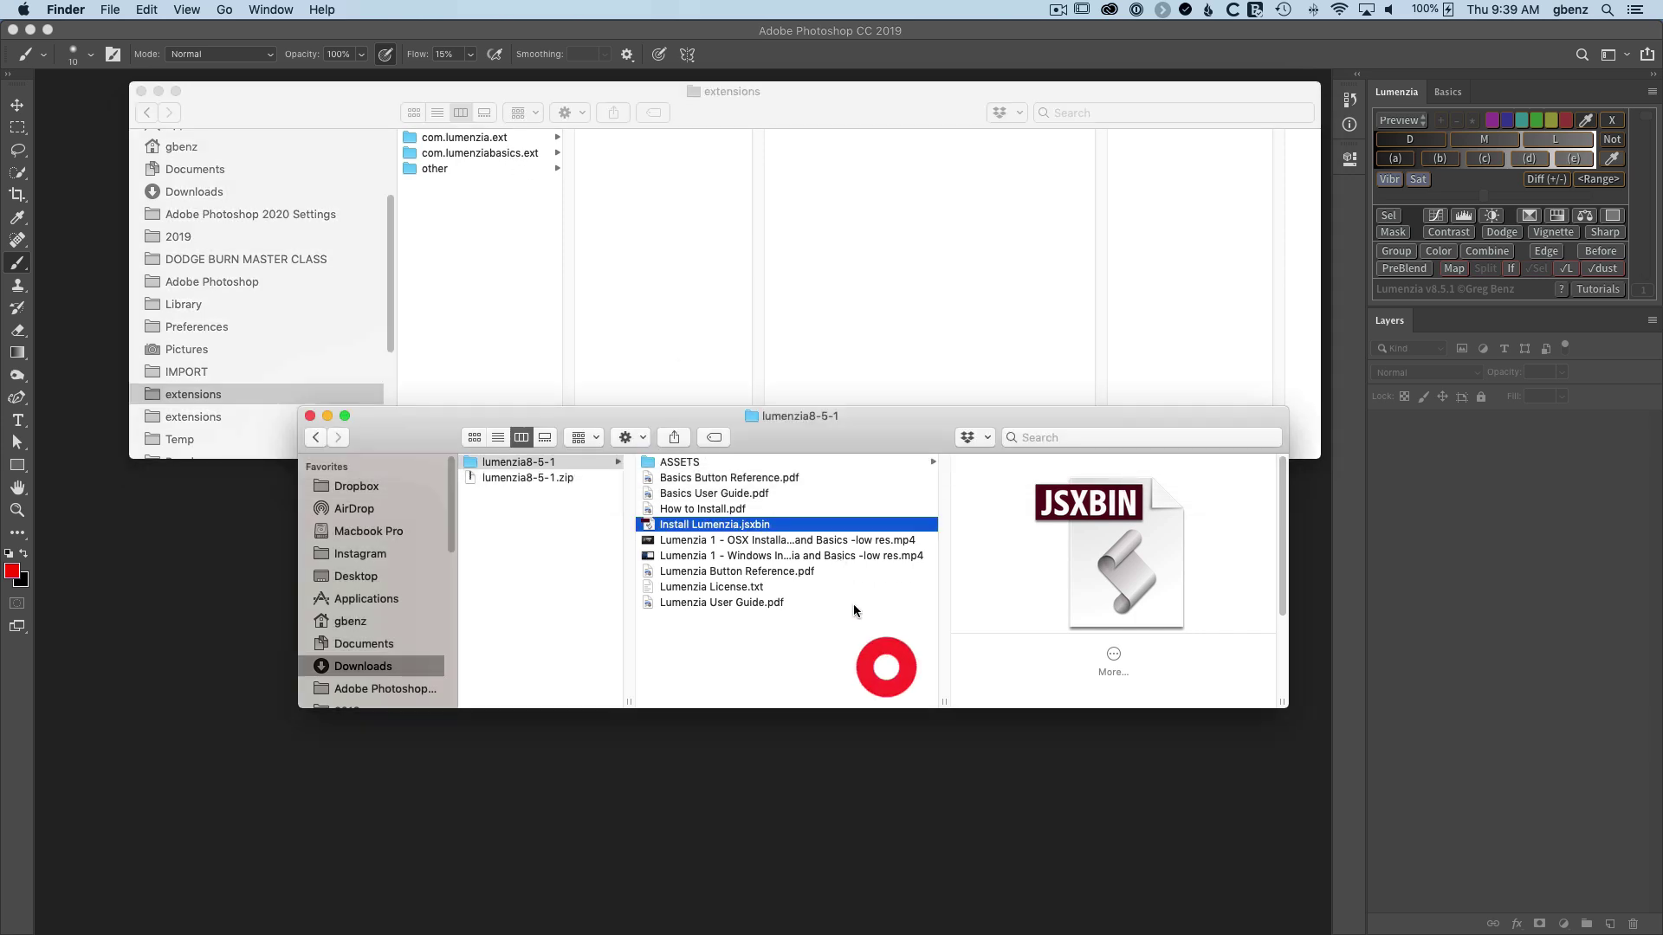
{"action": "left_click", "coordinate": [687, 464]}
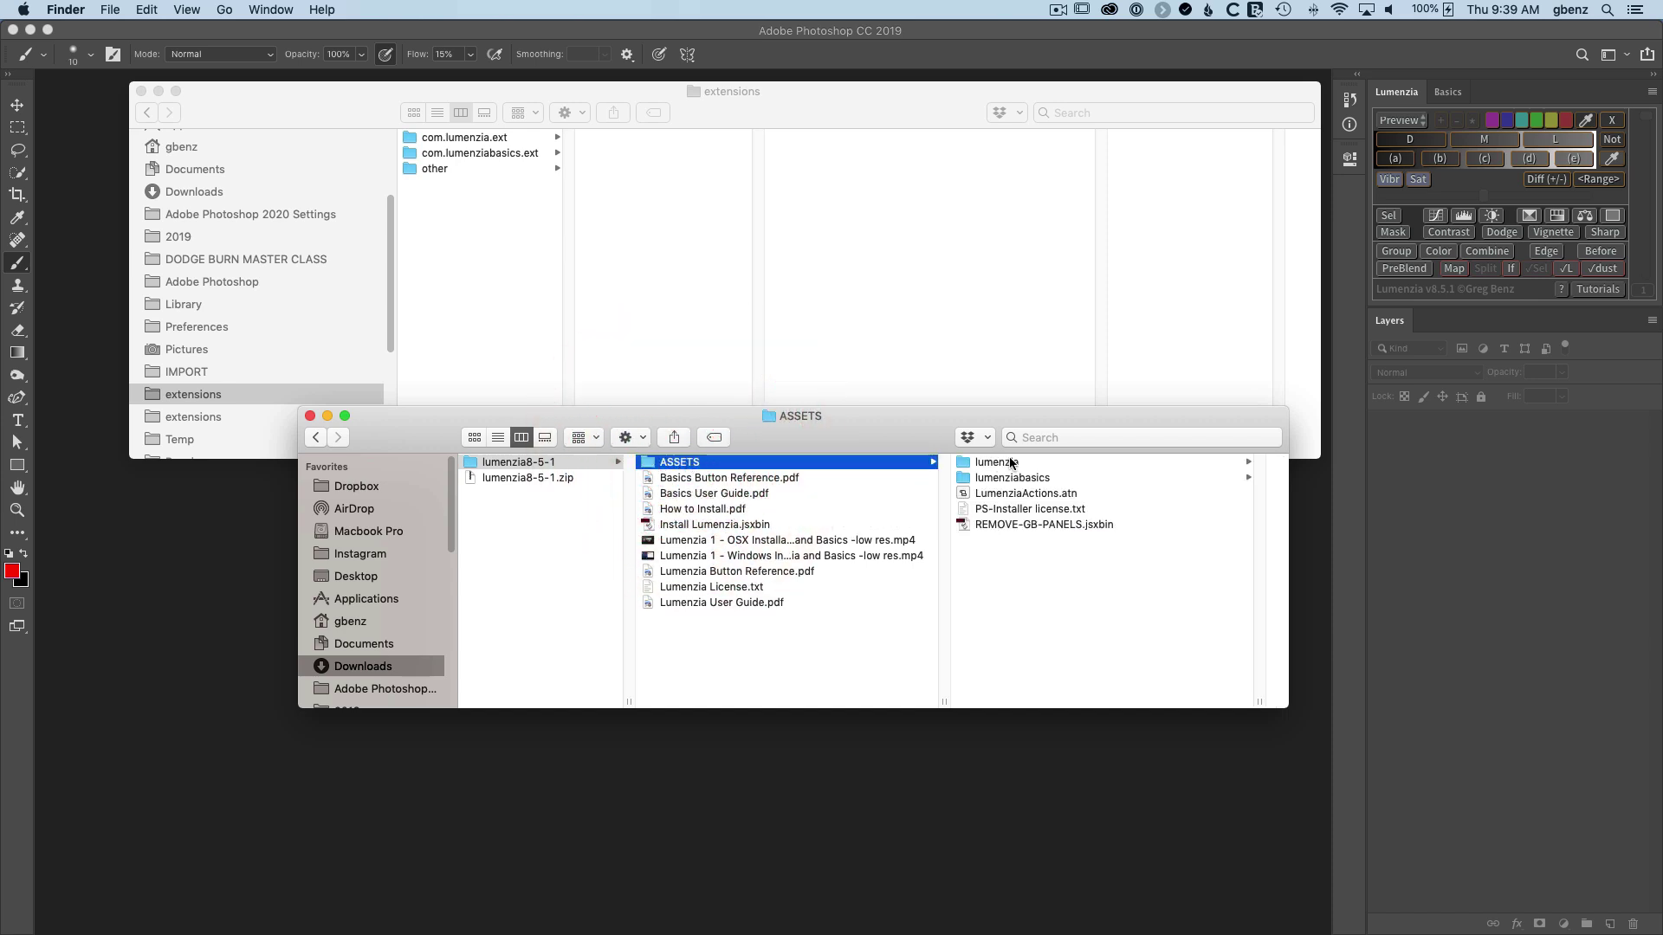
{"action": "left_click", "coordinate": [1001, 466]}
{"action": "left_click", "coordinate": [1001, 466]}
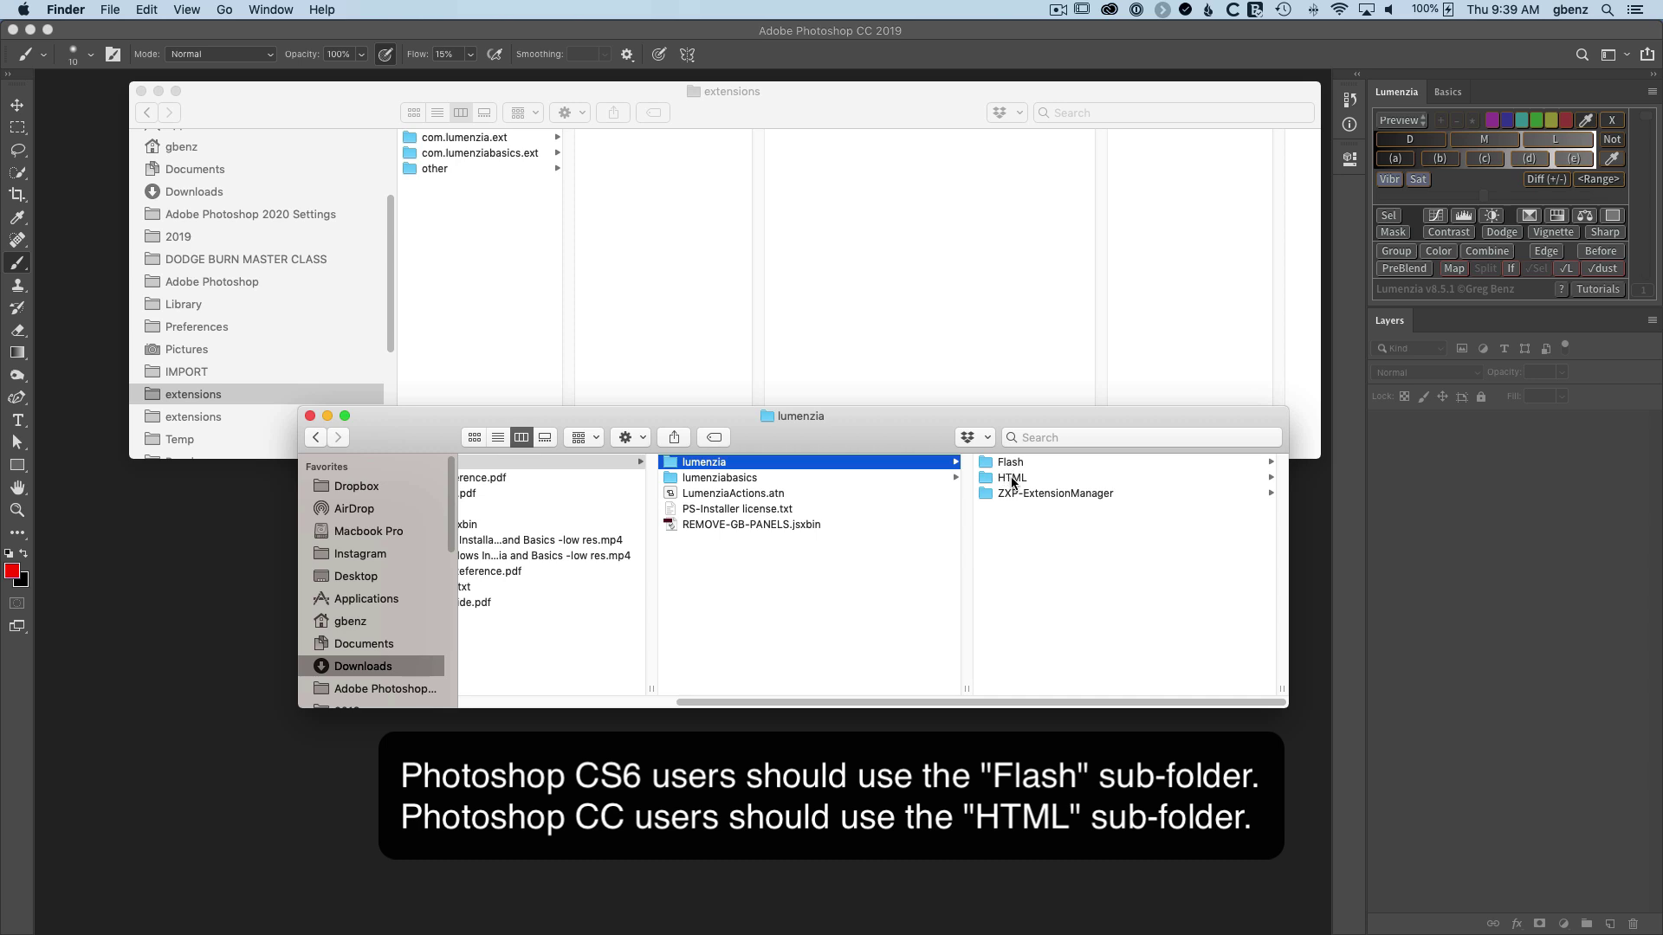
{"action": "left_click", "coordinate": [1013, 481]}
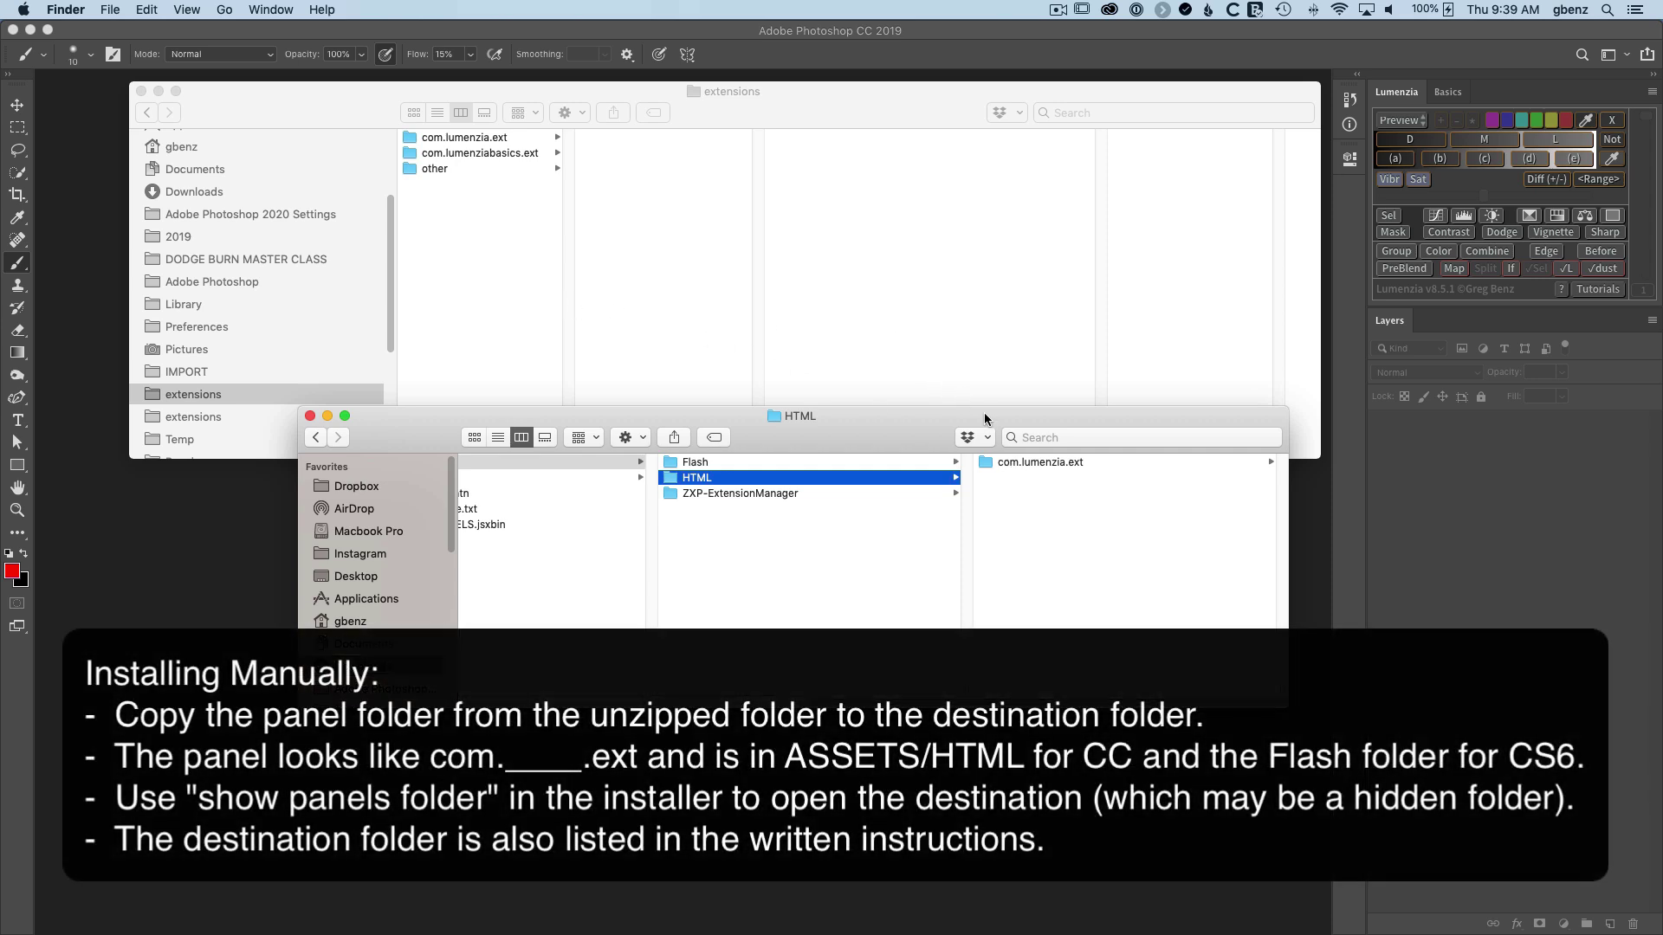
{"action": "left_click_drag", "start_coordinate": [1041, 461], "coordinate": [485, 251]}
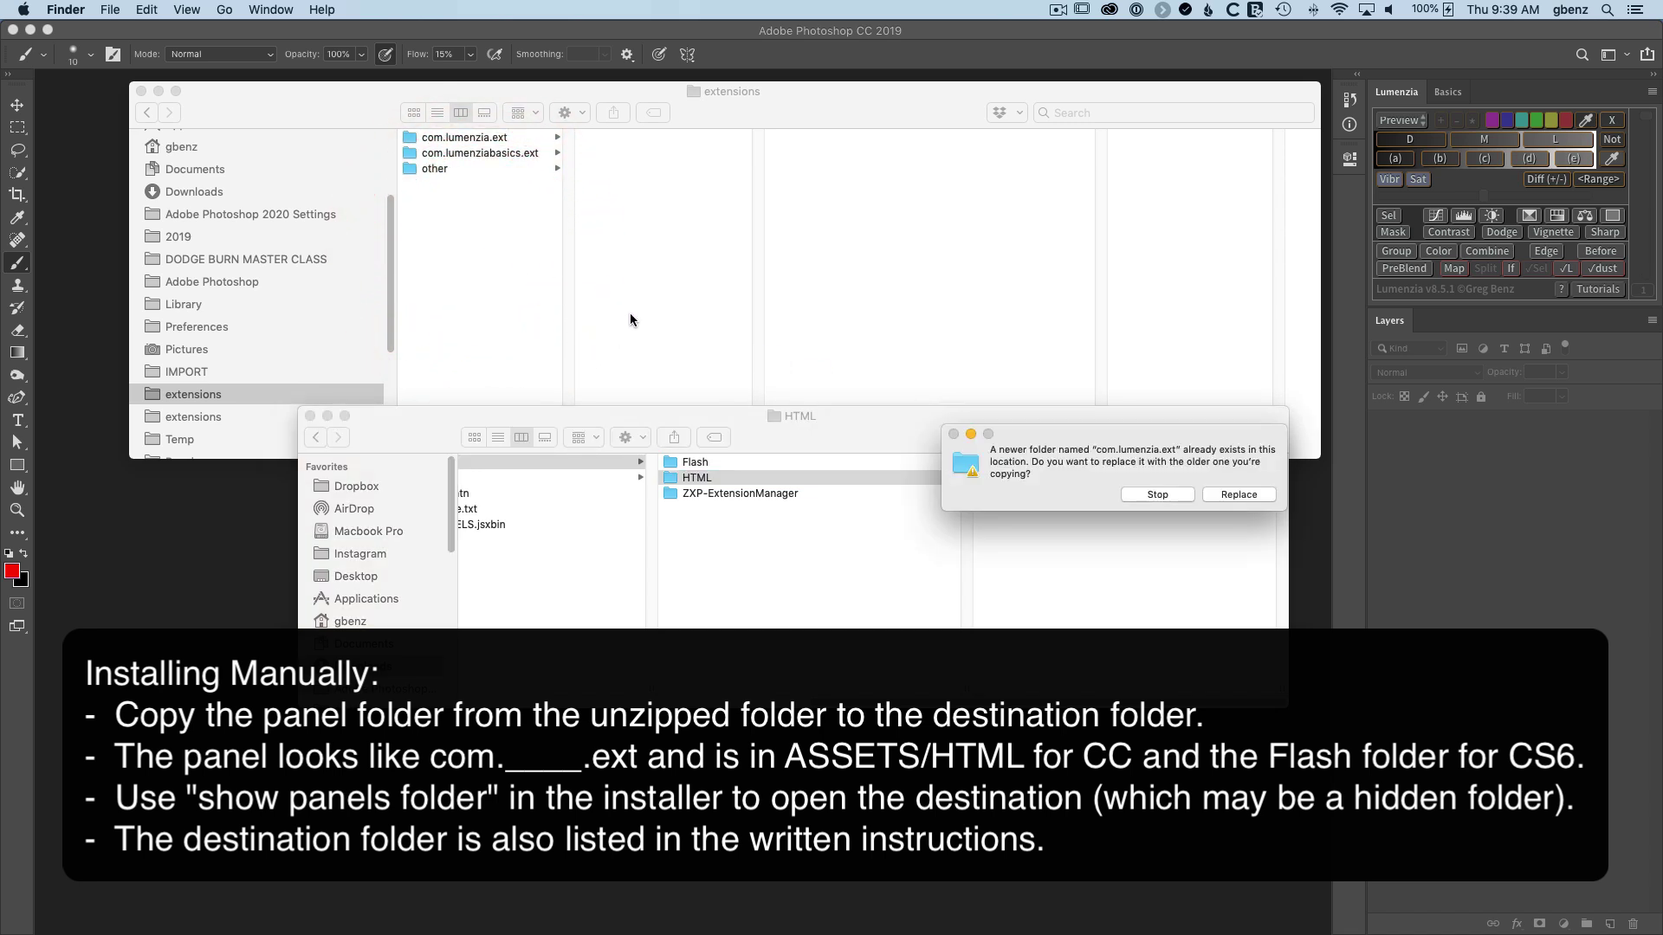
{"action": "left_click", "coordinate": [1244, 494]}
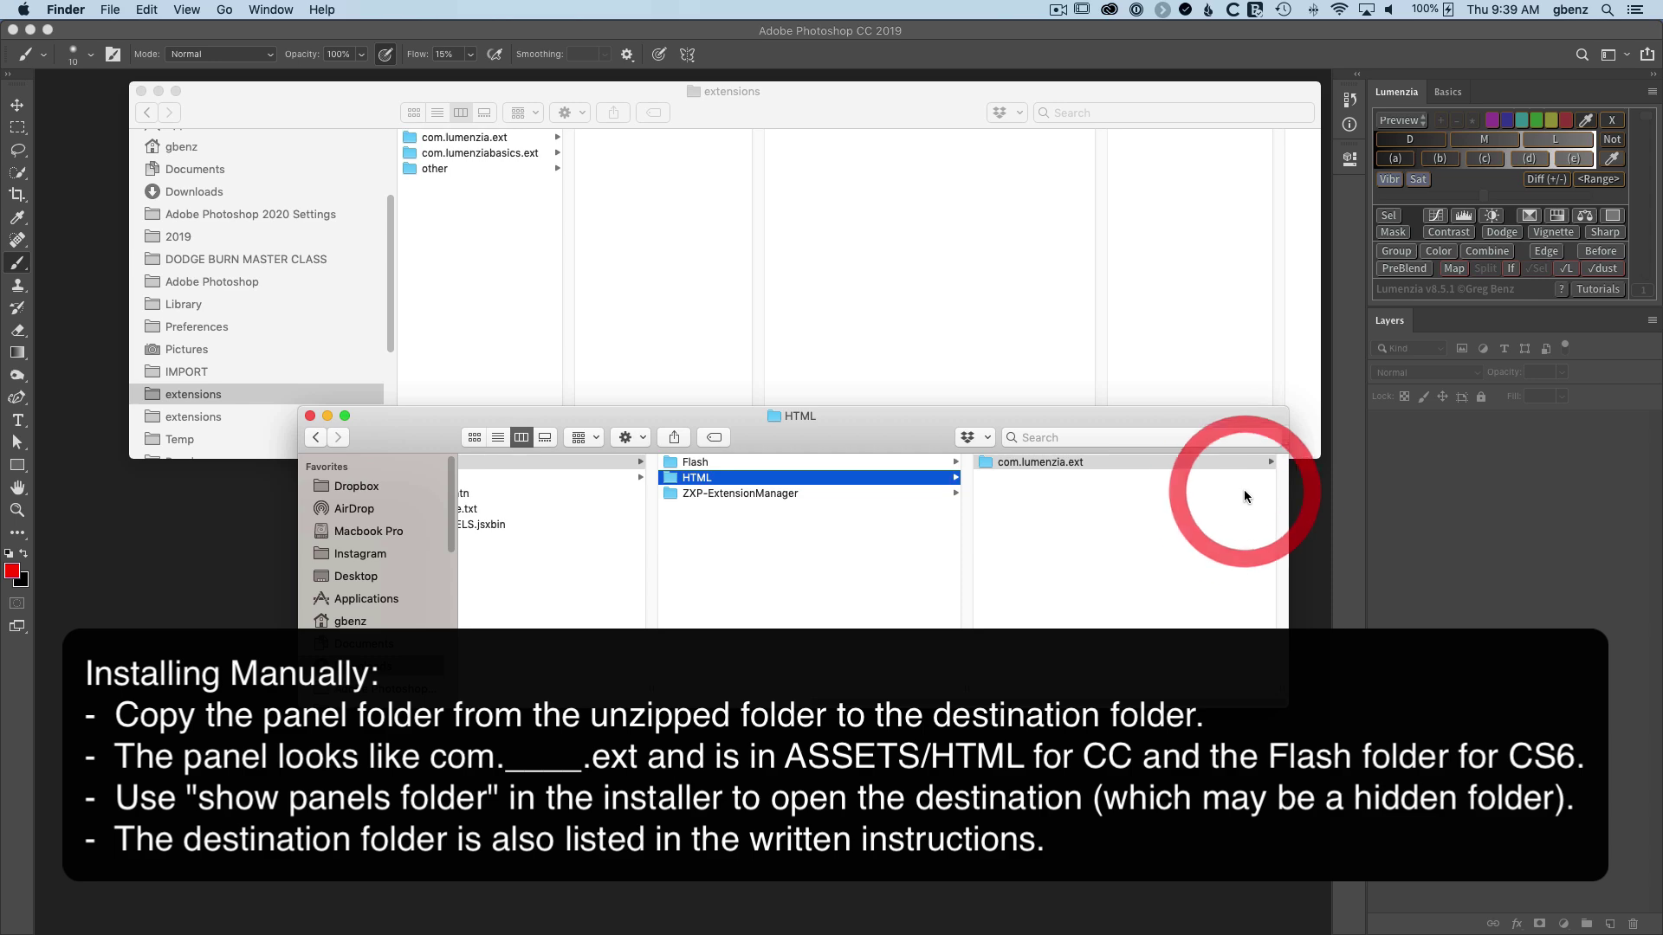